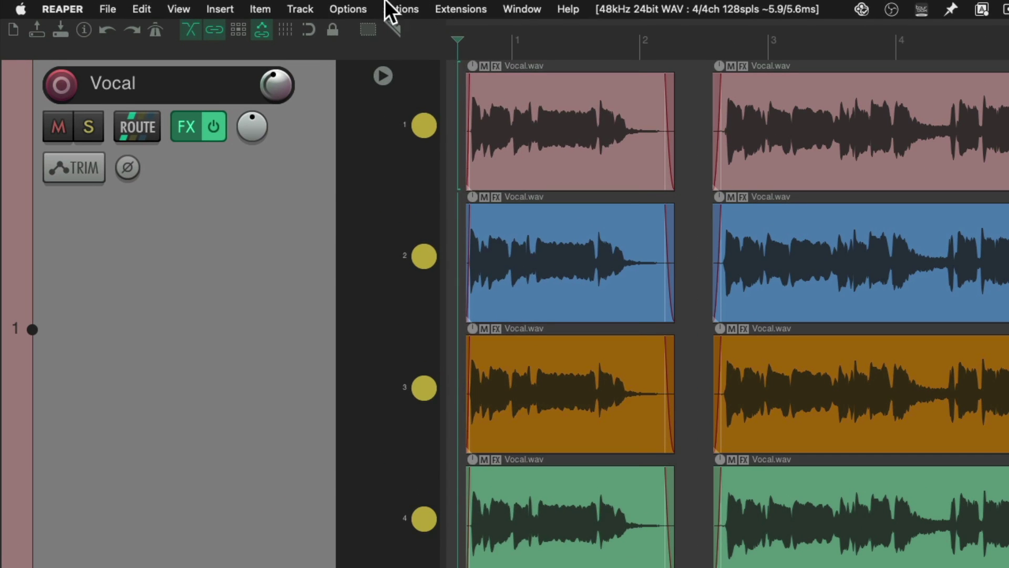
Set overlapping recordings to go into new take lanes.
{"action": "left_click", "coordinate": [359, 10]}
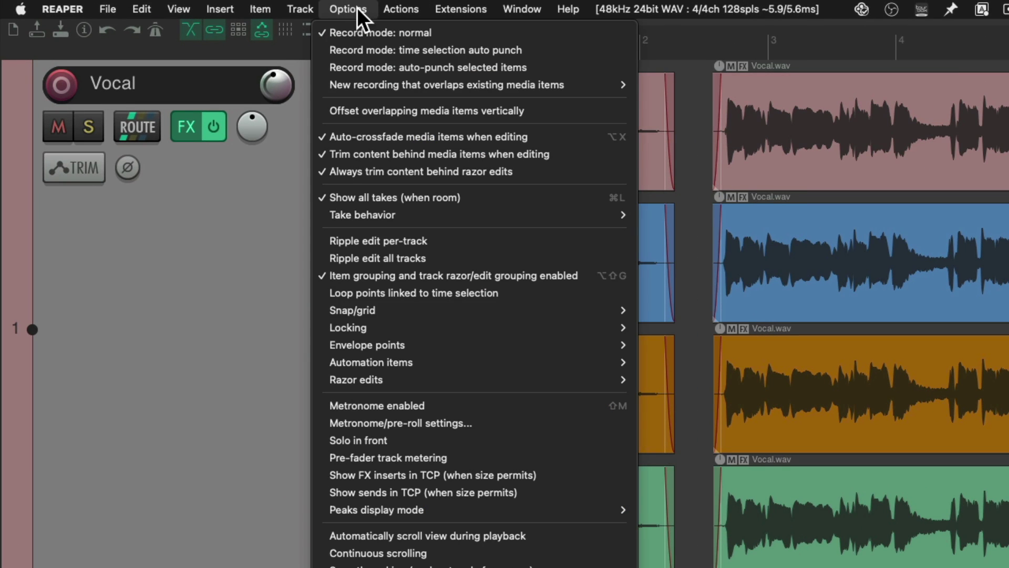
{"action": "mouse_move", "coordinate": [348, 80]}
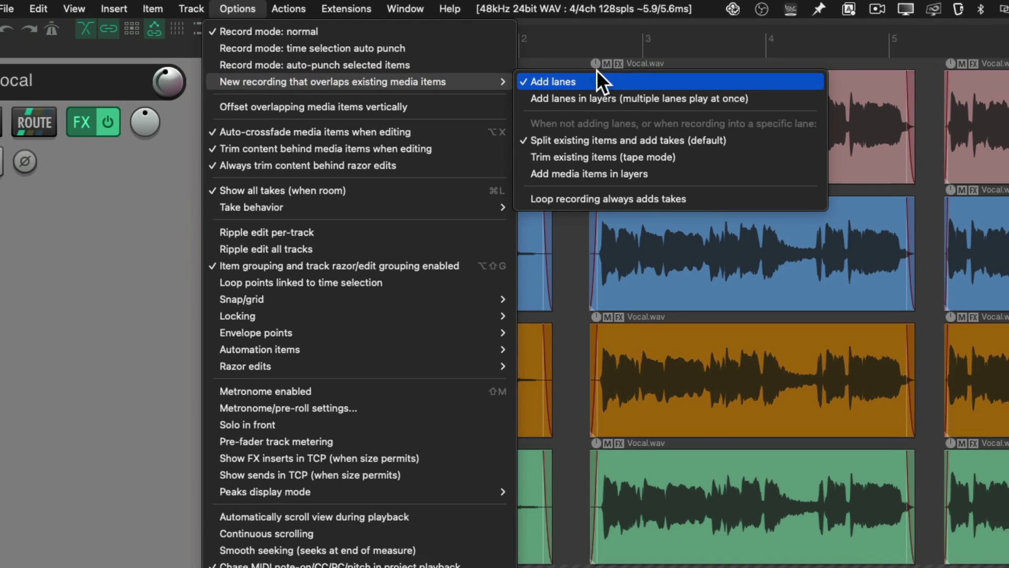
{"action": "left_click", "coordinate": [604, 84]}
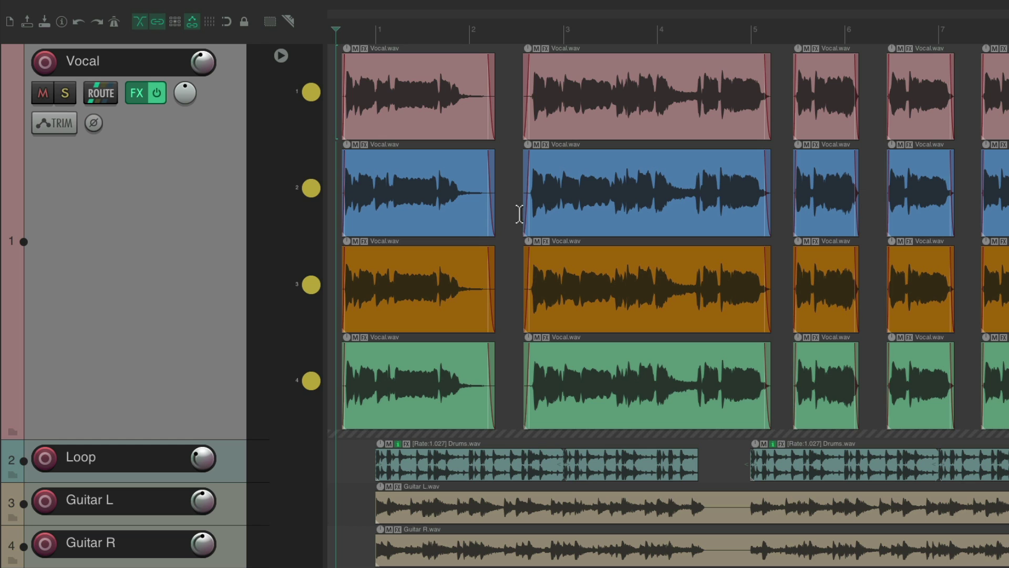
Audition take lanes 1 and 2 individually, each as the only playing lane.
{"action": "left_click", "coordinate": [311, 92]}
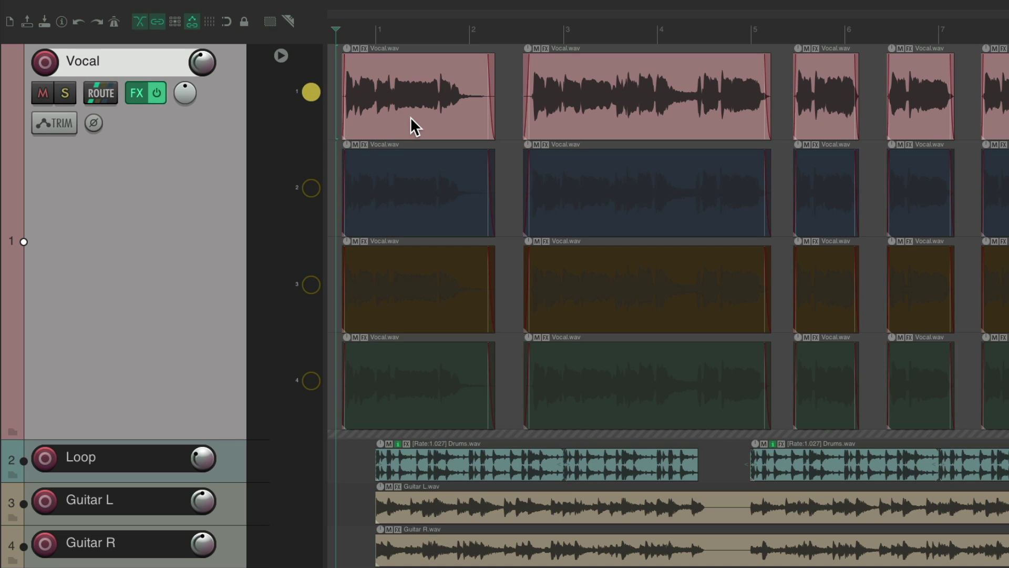
{"action": "key", "text": "space"}
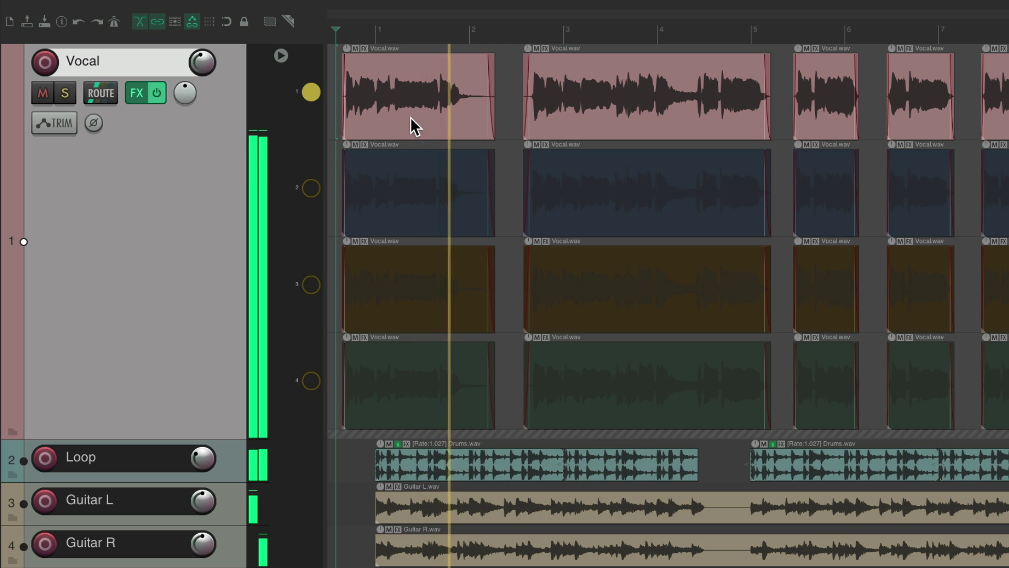
{"action": "key", "text": "space"}
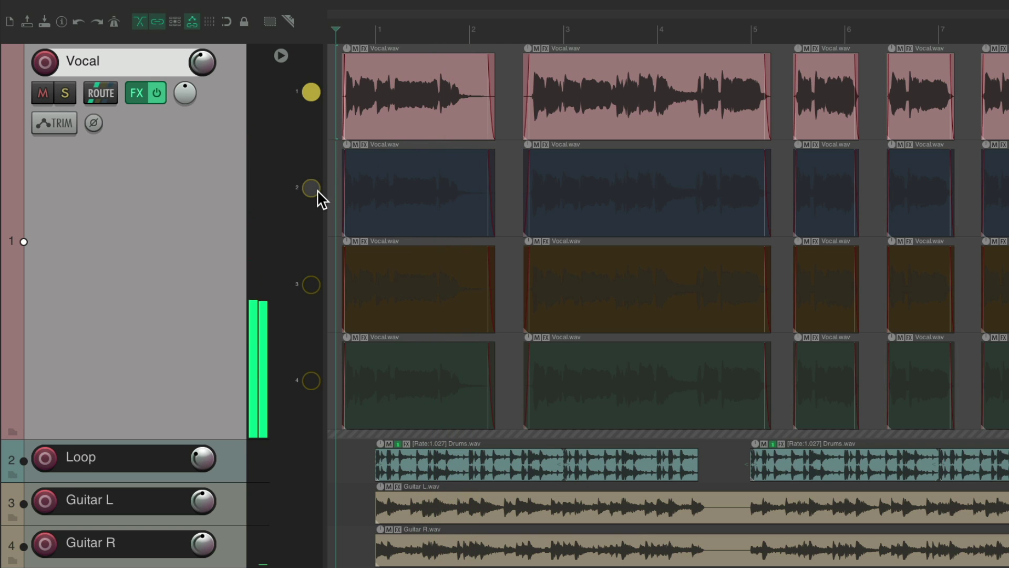
{"action": "left_click", "coordinate": [317, 190]}
{"action": "key", "text": "space"}
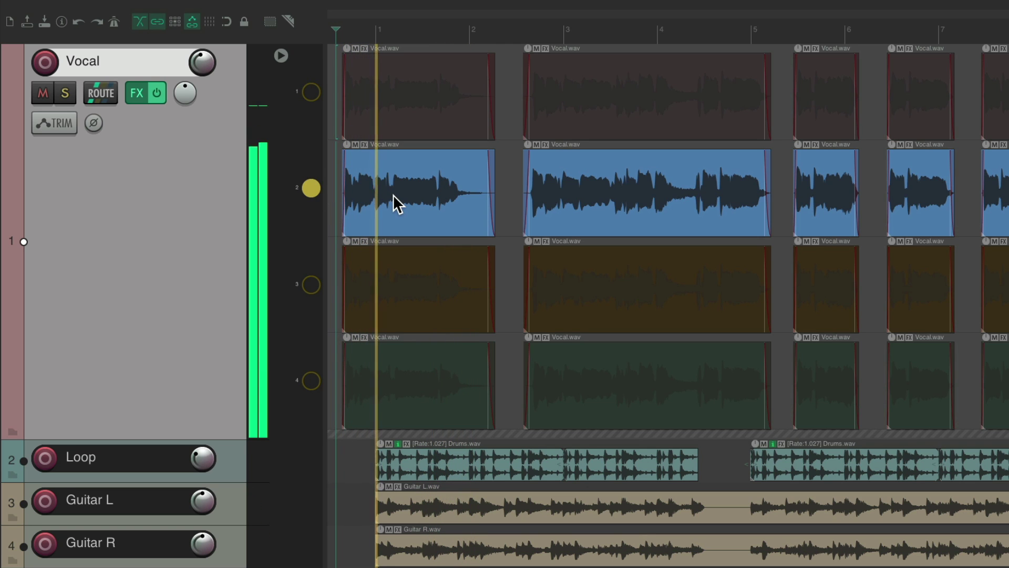
{"action": "key", "text": "space"}
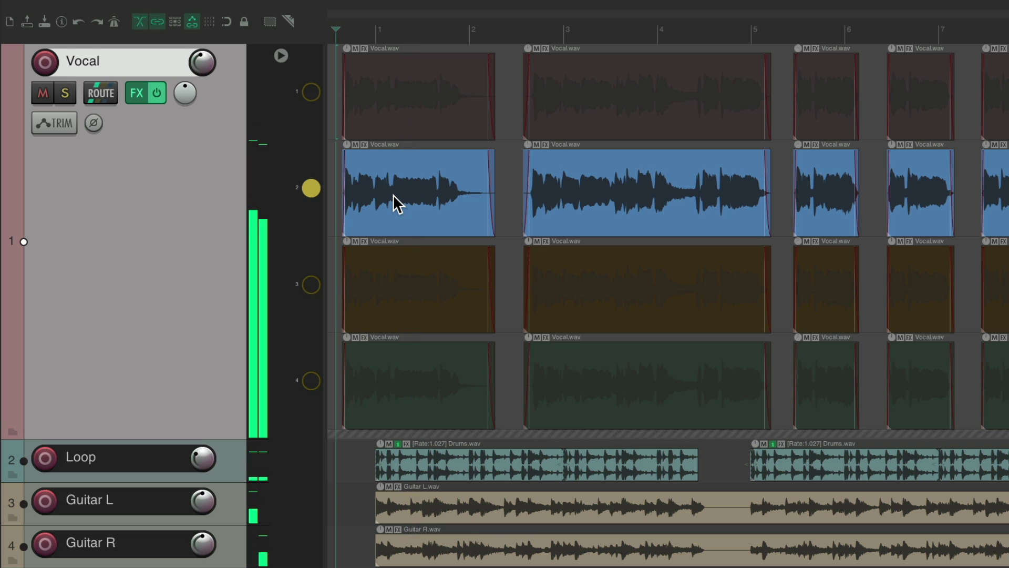
Solo lanes 3 and 4 in turn, then return playback to lane 1.
{"action": "left_click", "coordinate": [311, 283]}
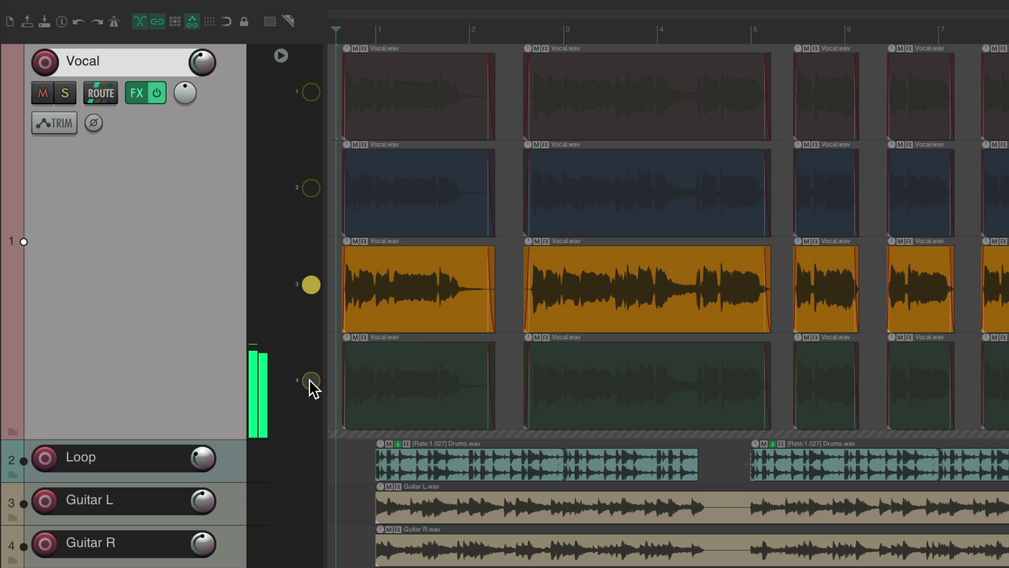
{"action": "left_click", "coordinate": [311, 379]}
{"action": "left_click", "coordinate": [312, 93]}
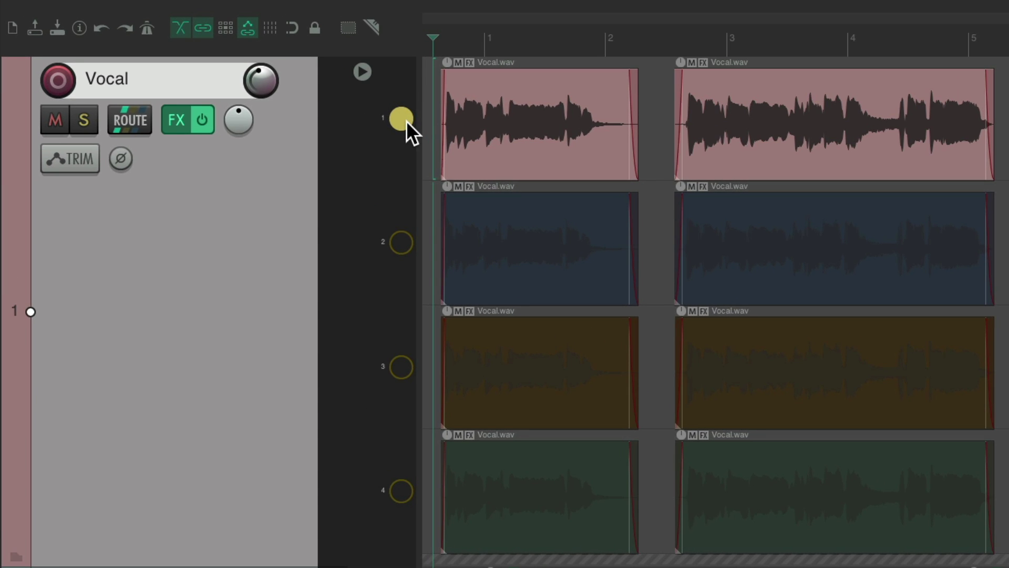
Comp lane 1 into a new empty lane C1 with automatic comp areas.
{"action": "right_click", "coordinate": [316, 94]}
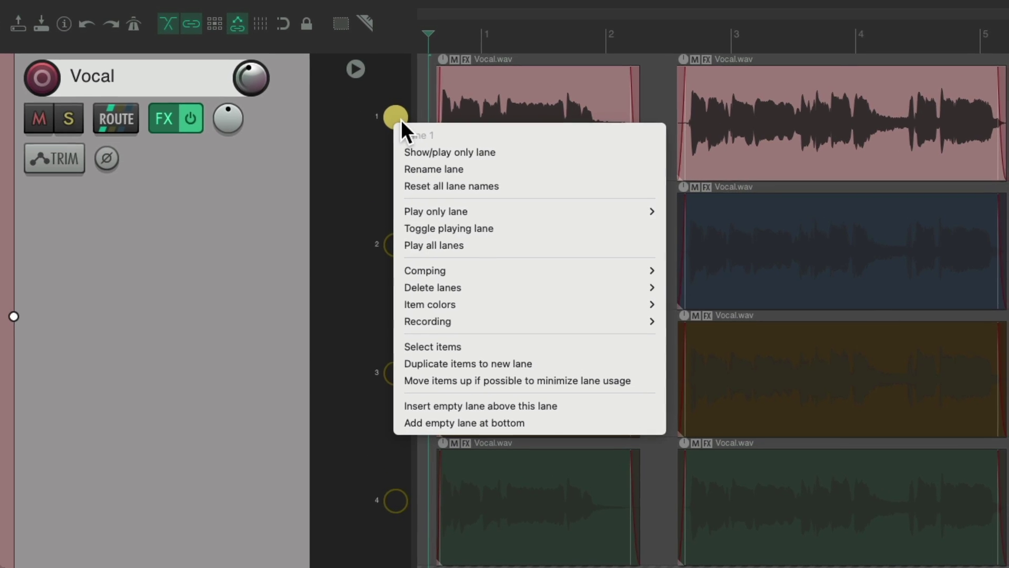
{"action": "mouse_move", "coordinate": [404, 271]}
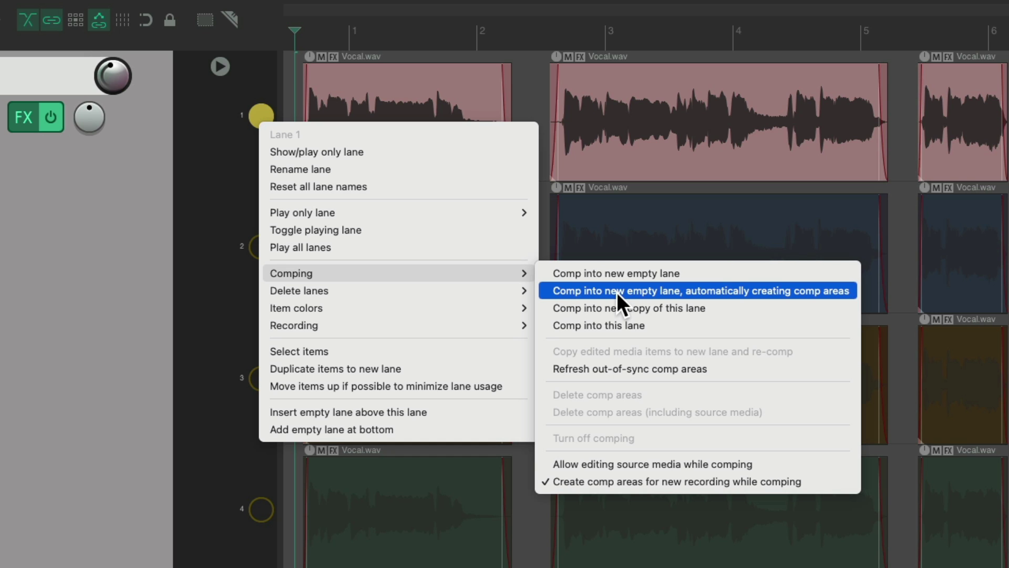
{"action": "left_click", "coordinate": [702, 294]}
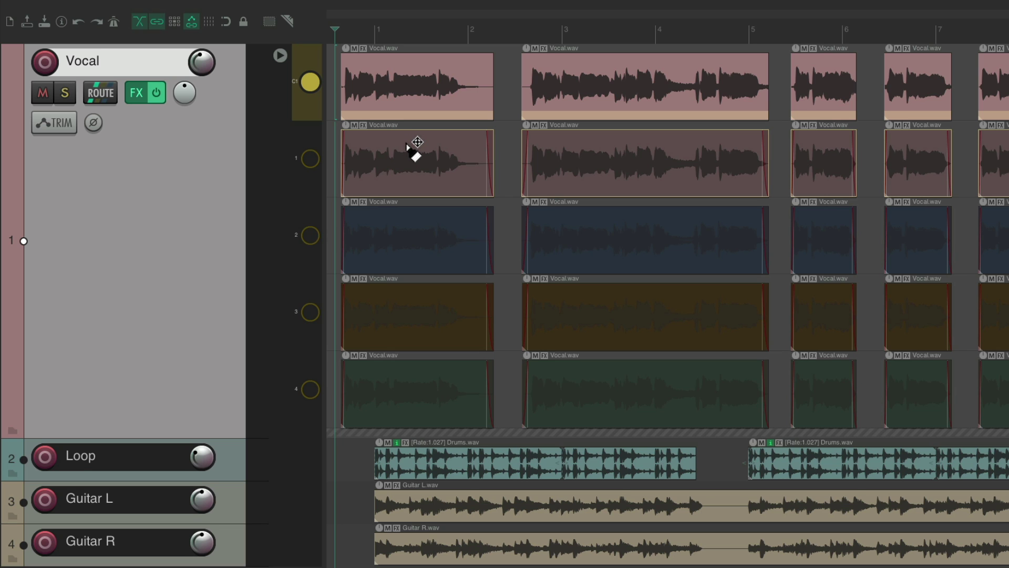
Audition the comp, then try lanes 2, 3, 4 and 1 for the first phrase.
{"action": "key", "text": "space"}
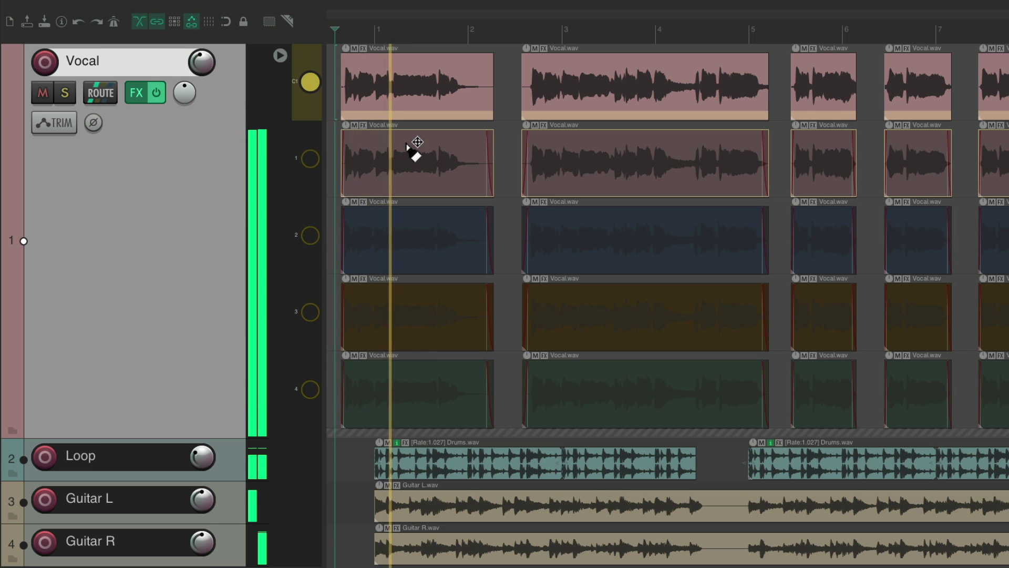
{"action": "key", "text": "space"}
{"action": "left_click", "coordinate": [402, 224]}
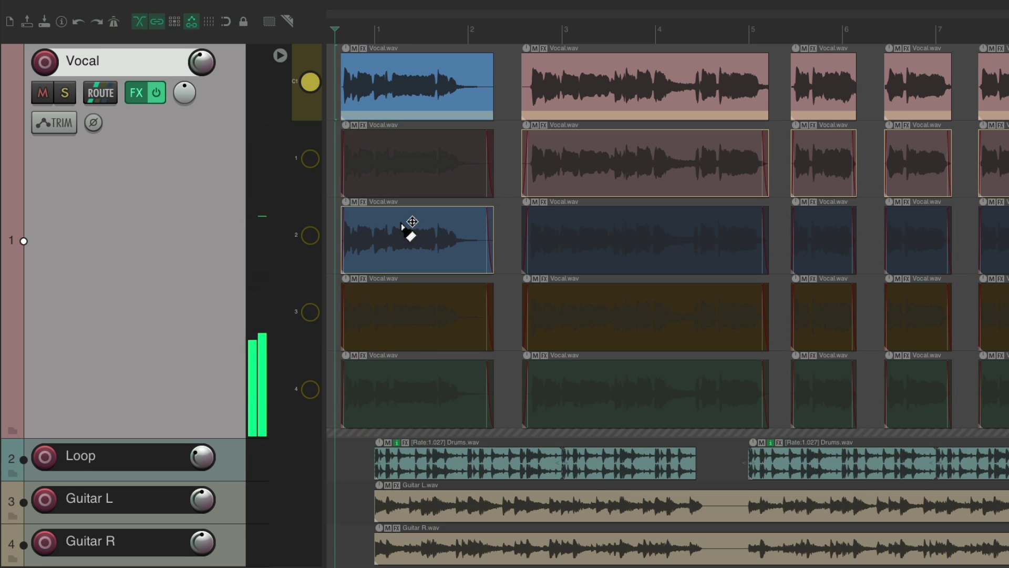
{"action": "left_click", "coordinate": [416, 309]}
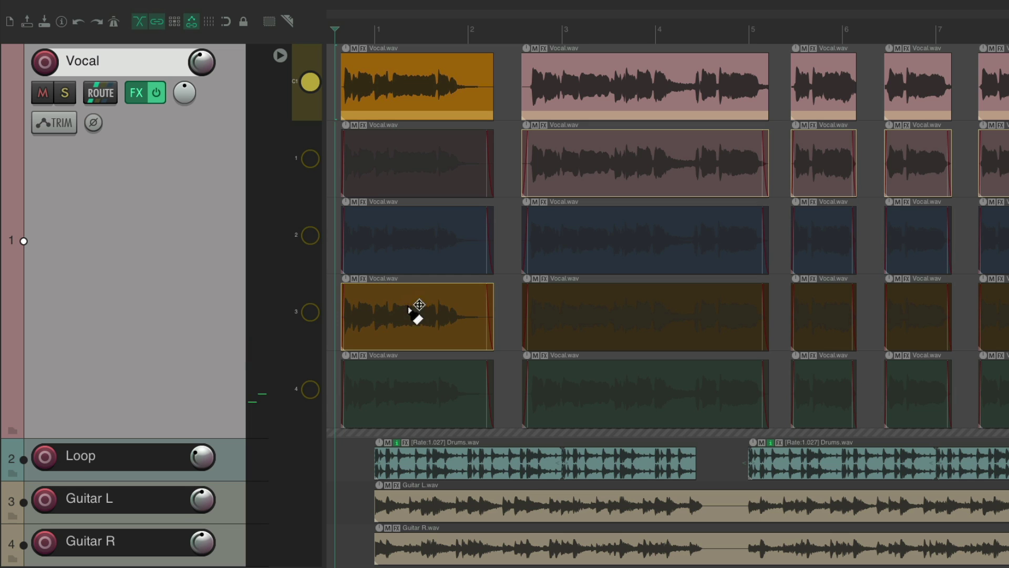
{"action": "left_click", "coordinate": [421, 397]}
{"action": "left_click", "coordinate": [412, 166]}
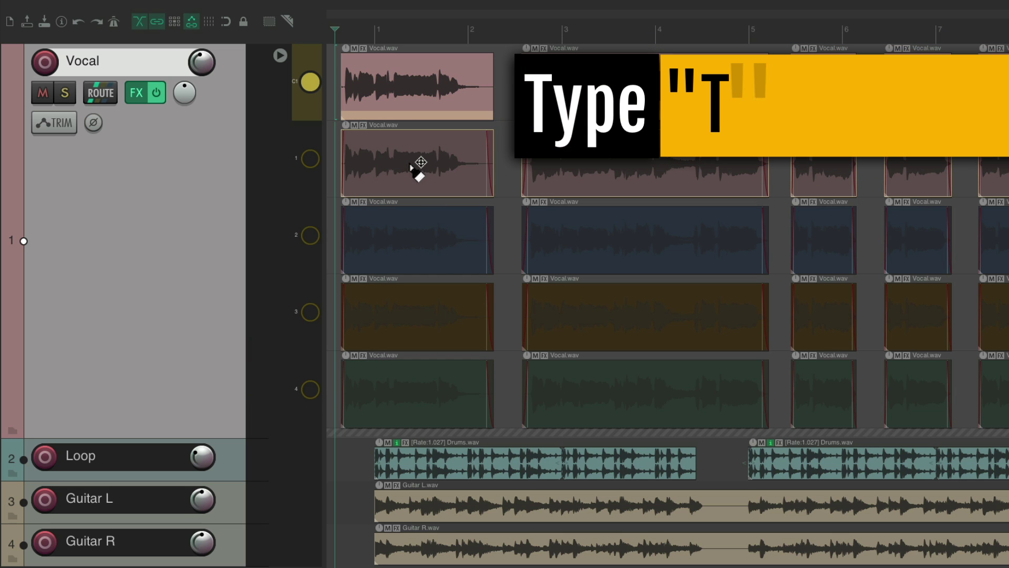
{"action": "key", "text": "t"}
{"action": "key", "text": "t"}
{"action": "key", "text": "t"}
{"action": "key", "text": "t"}
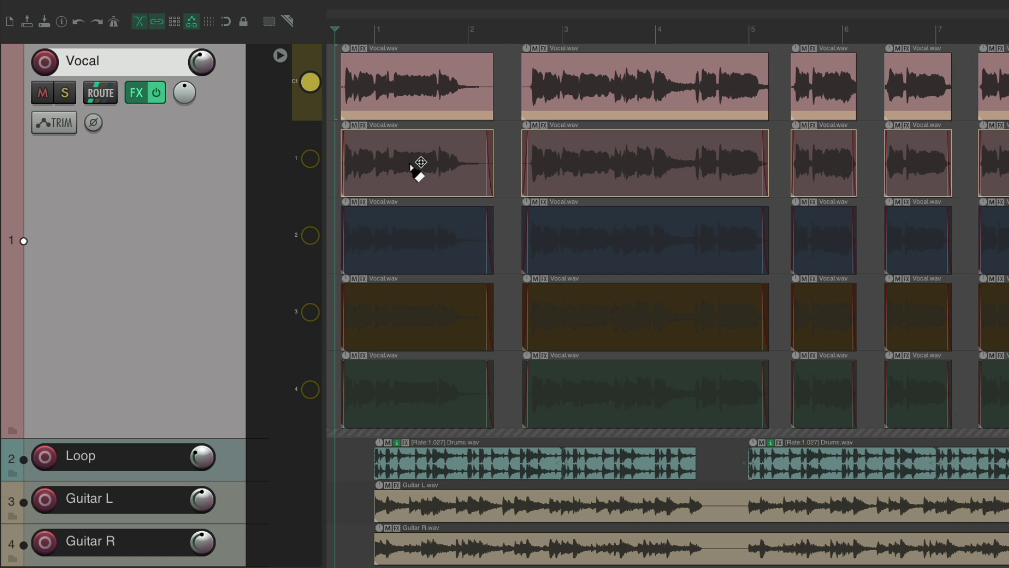
Cycle the first phrase to lane 2's take and audition the comp.
{"action": "key", "text": "space"}
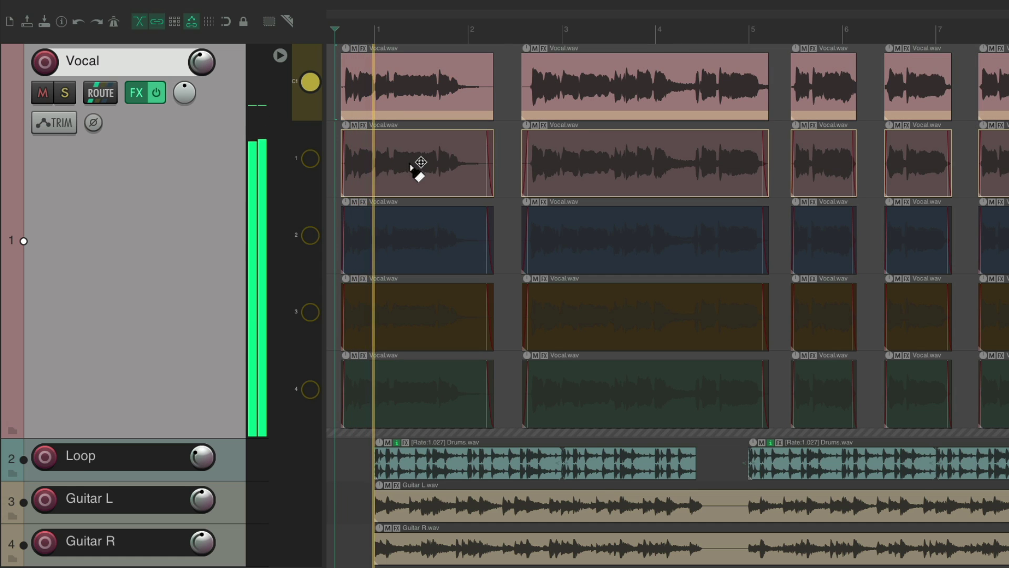
{"action": "key", "text": "space"}
{"action": "key", "text": "t"}
{"action": "key", "text": "space"}
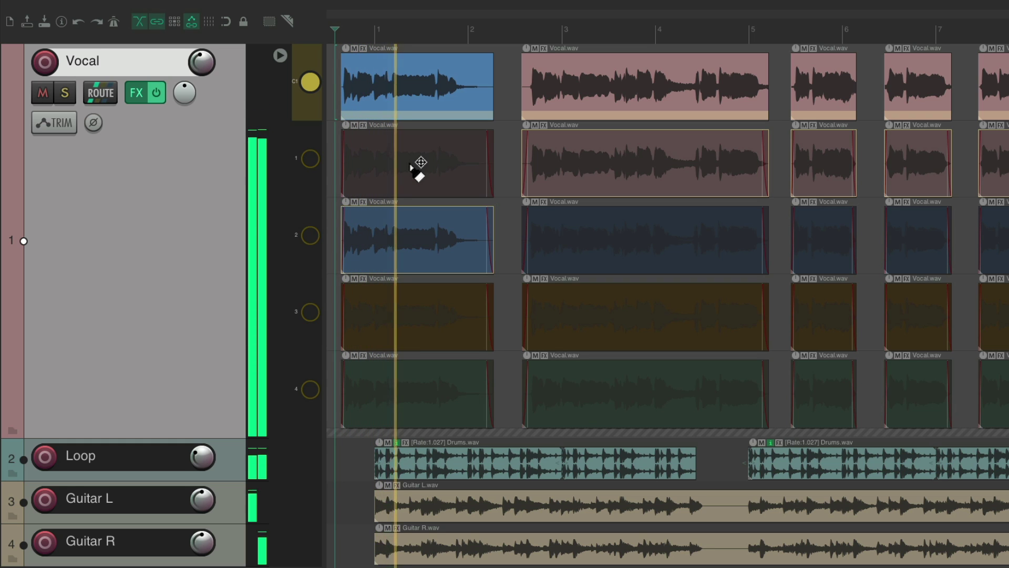
{"action": "key", "text": "space"}
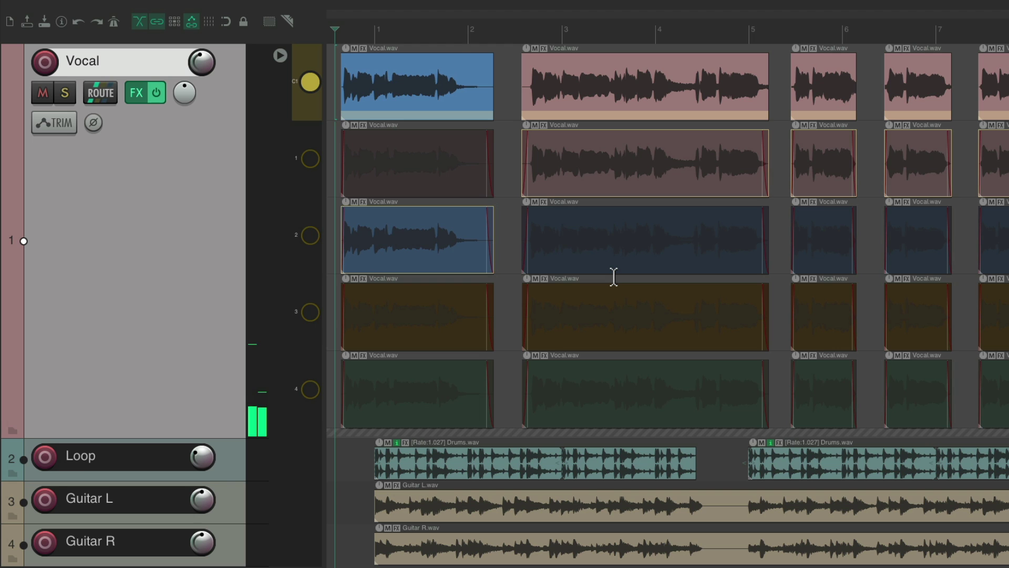
Restore lane 1's take for the first phrase and play the comp to check.
{"action": "scroll", "coordinate": [597, 225], "scroll_direction": "down", "scroll_amount": 4}
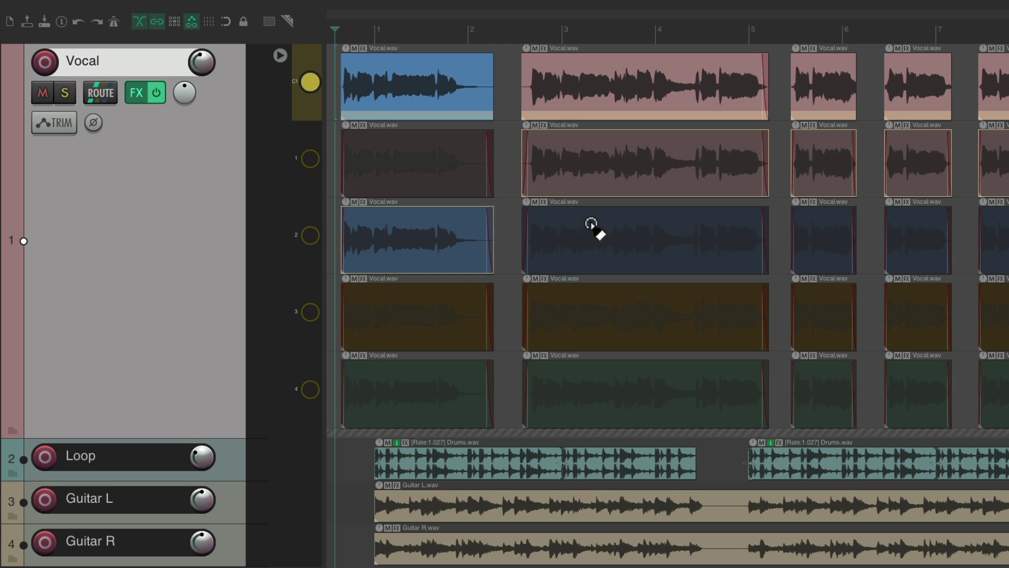
{"action": "scroll", "coordinate": [775, 241], "scroll_direction": "down", "scroll_amount": 2}
{"action": "scroll", "coordinate": [872, 241], "scroll_direction": "down", "scroll_amount": 1}
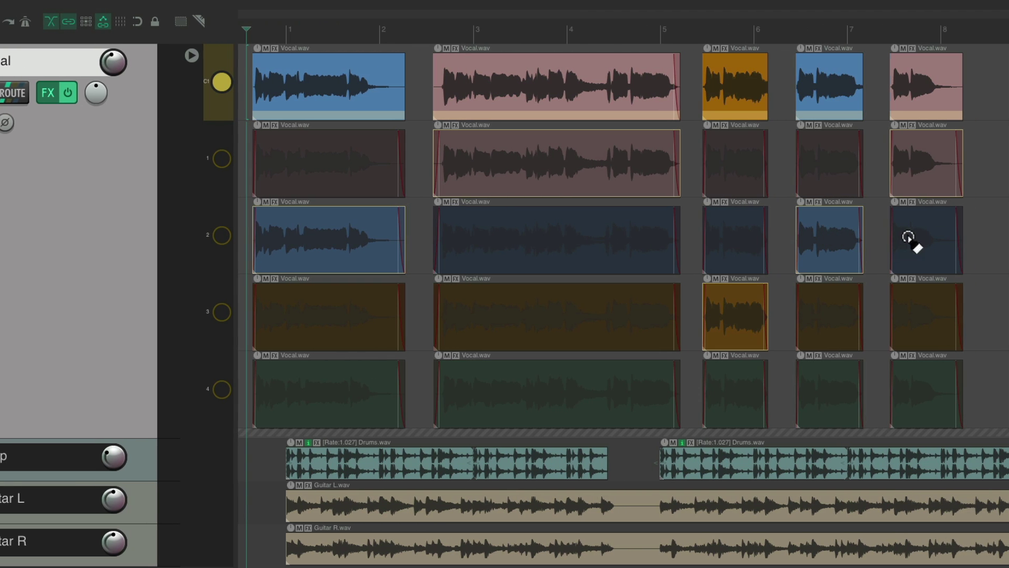
{"action": "scroll", "coordinate": [950, 237], "scroll_direction": "down", "scroll_amount": 2}
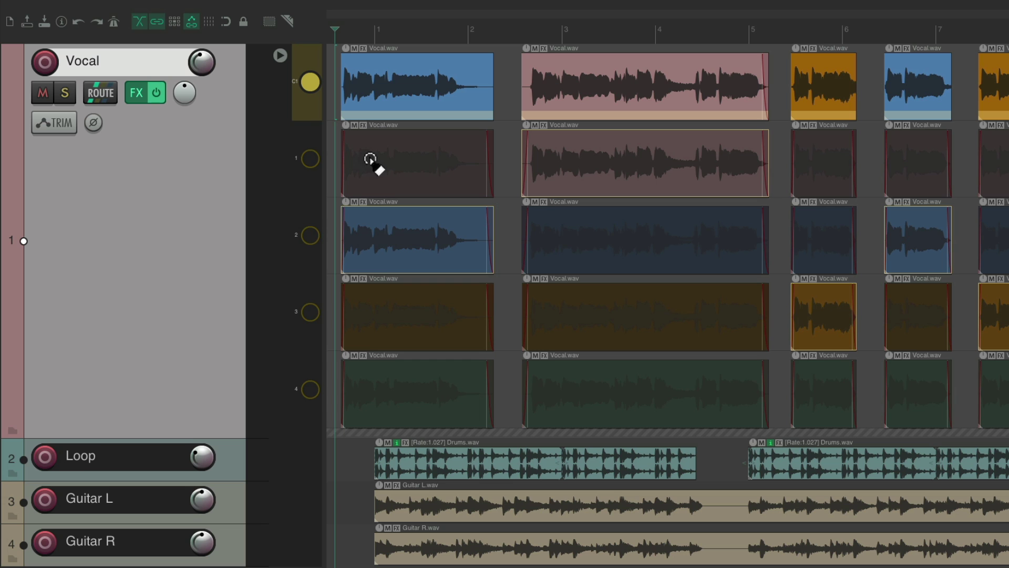
{"action": "left_click", "coordinate": [380, 156]}
{"action": "key", "text": "space"}
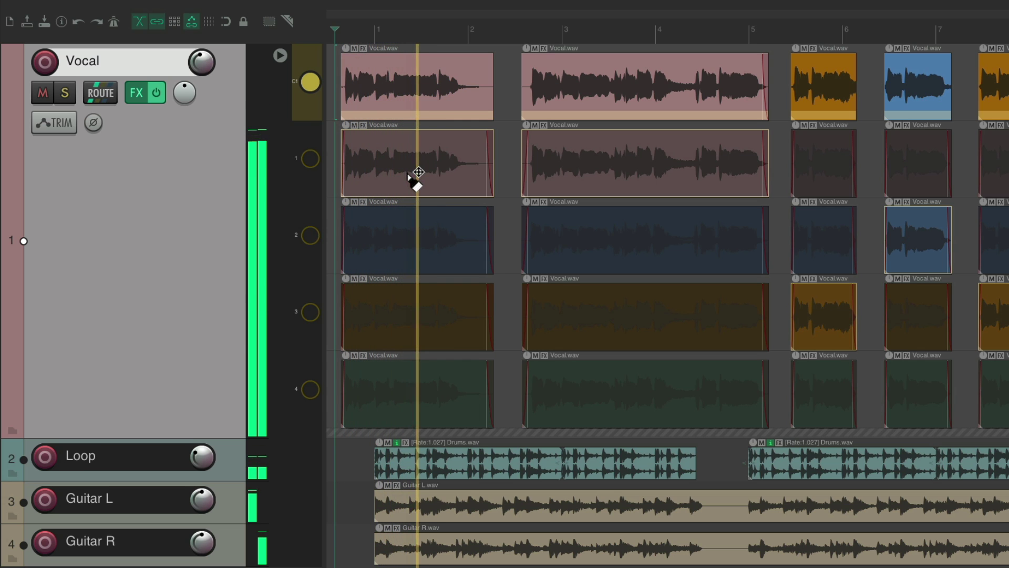
{"action": "key", "text": "space"}
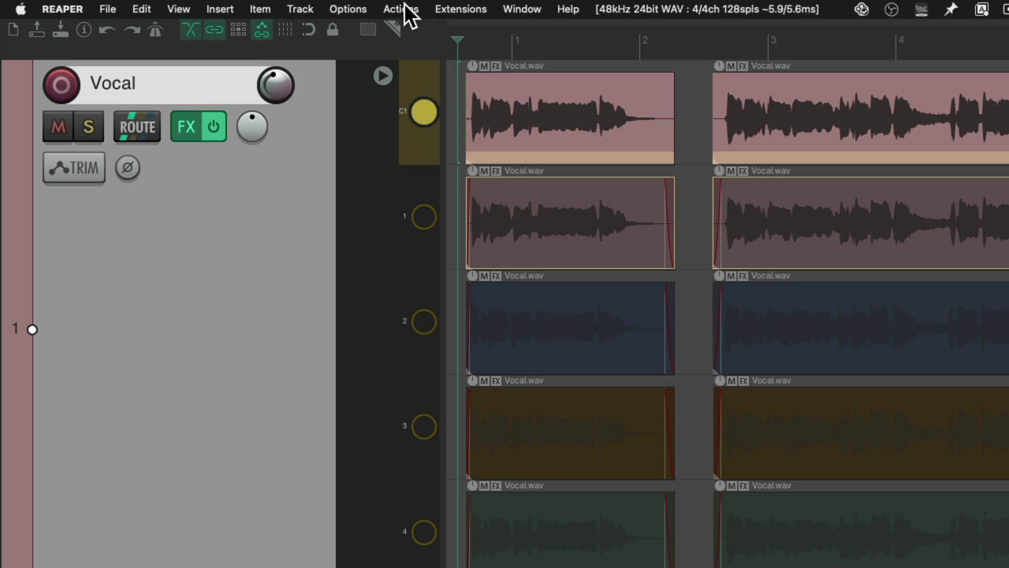
Open the Actions list and filter it for 'take marker'.
{"action": "left_click", "coordinate": [401, 9]}
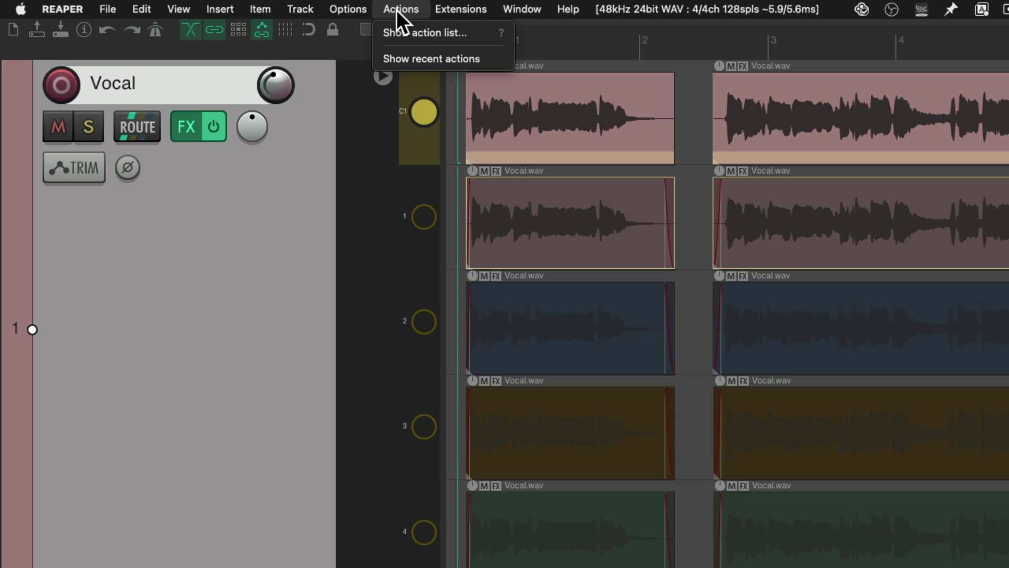
{"action": "left_click", "coordinate": [383, 31]}
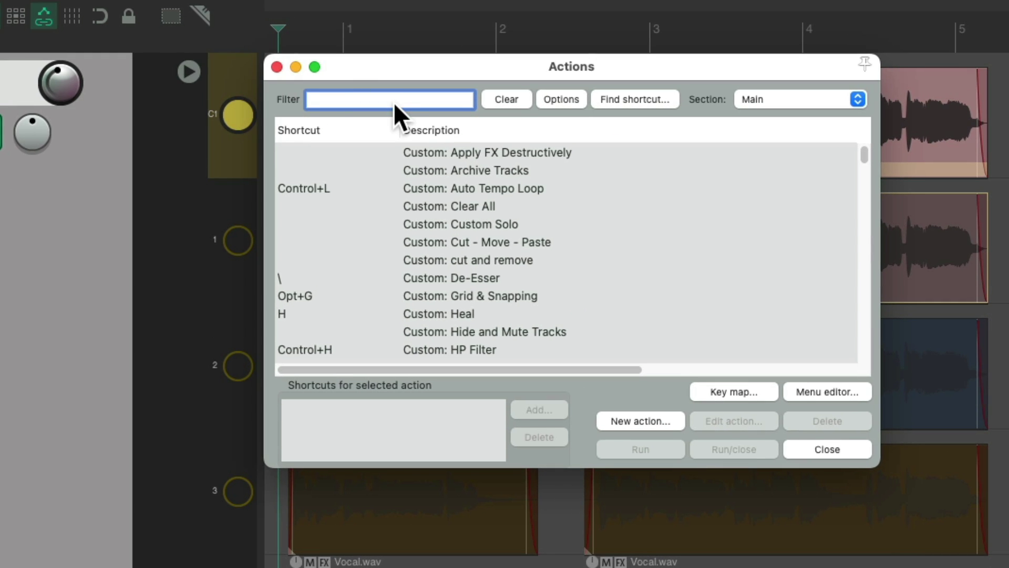
{"action": "type", "text": "take marker"}
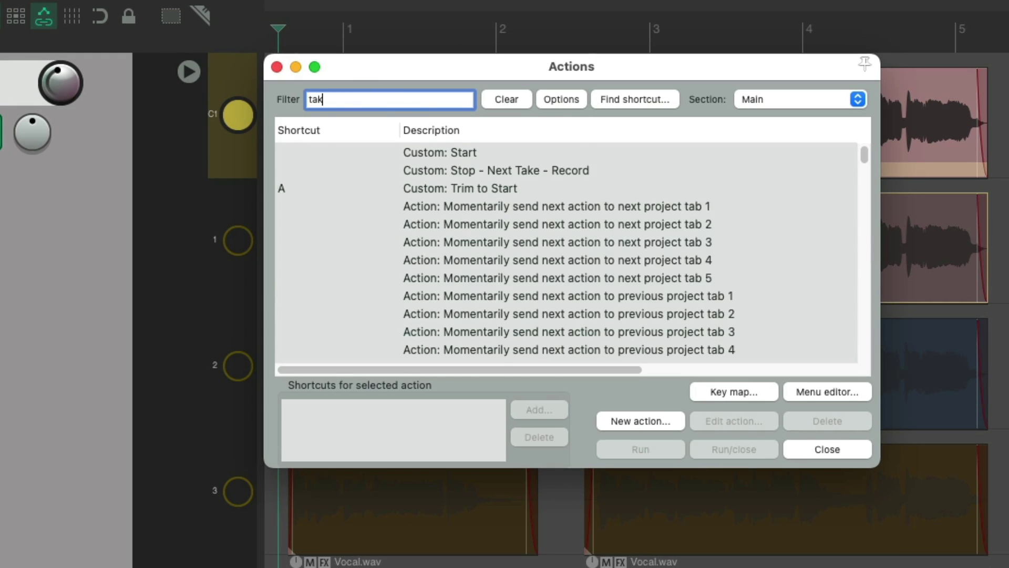
Assign F3 to 'Item: Add/edit take marker at mouse position'.
{"action": "left_click", "coordinate": [523, 150]}
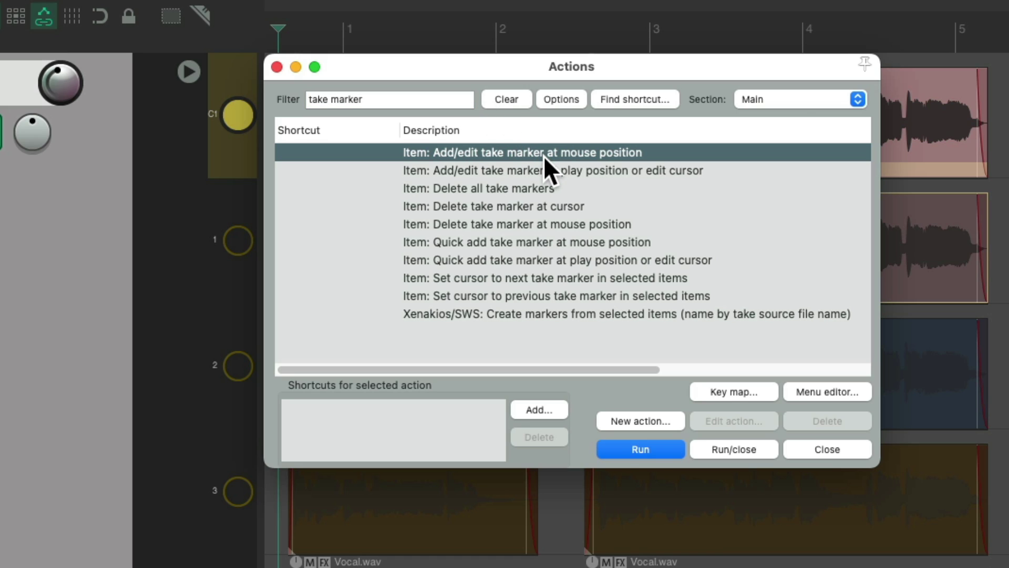
{"action": "left_click", "coordinate": [536, 243]}
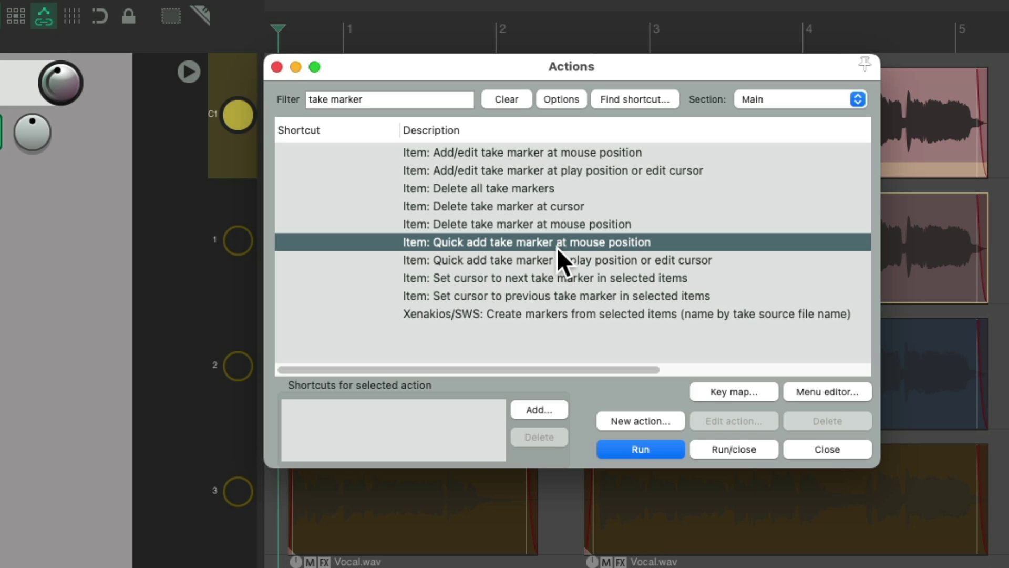
{"action": "left_click", "coordinate": [547, 150]}
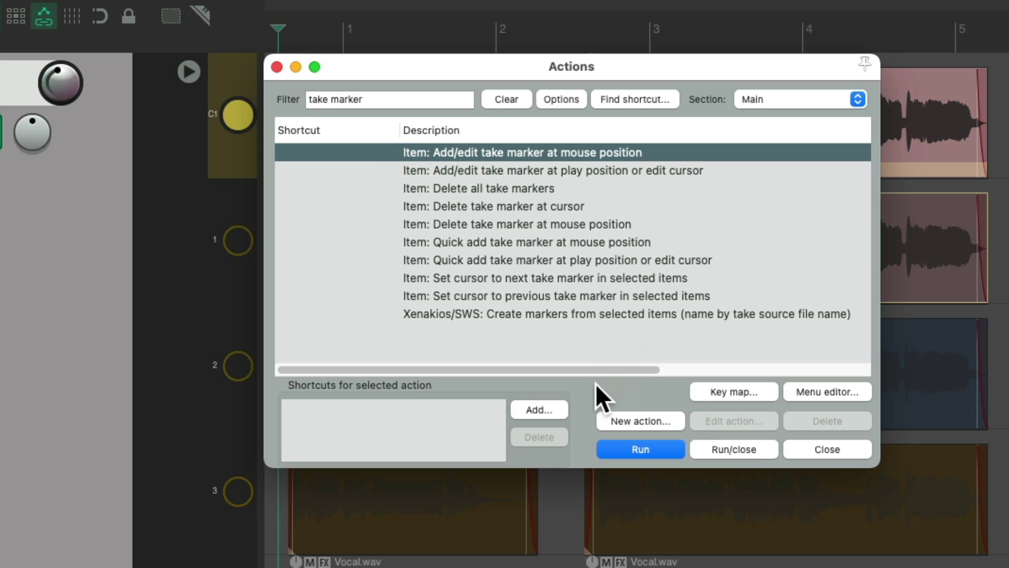
{"action": "left_click", "coordinate": [546, 408]}
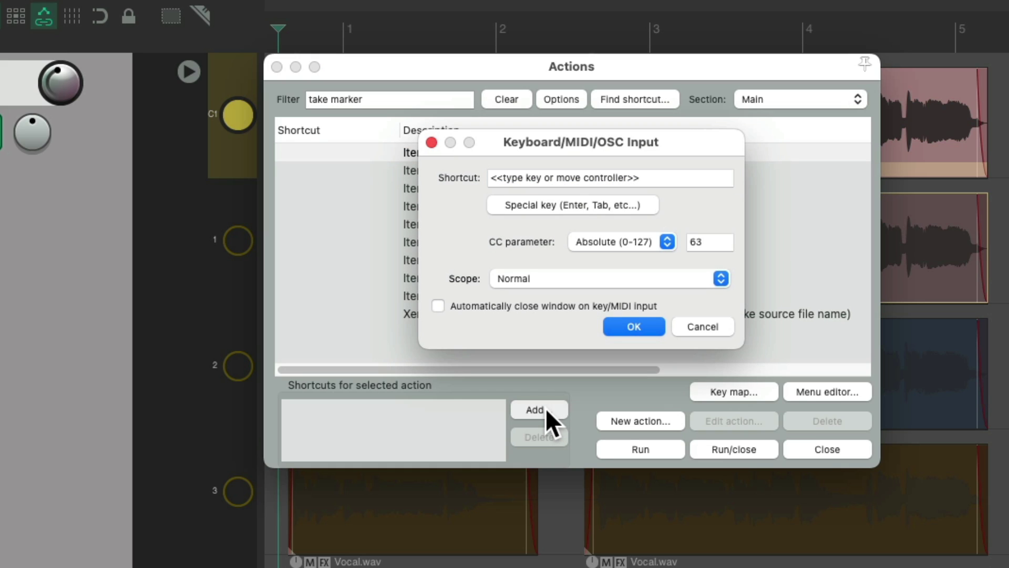
{"action": "key", "text": "F3"}
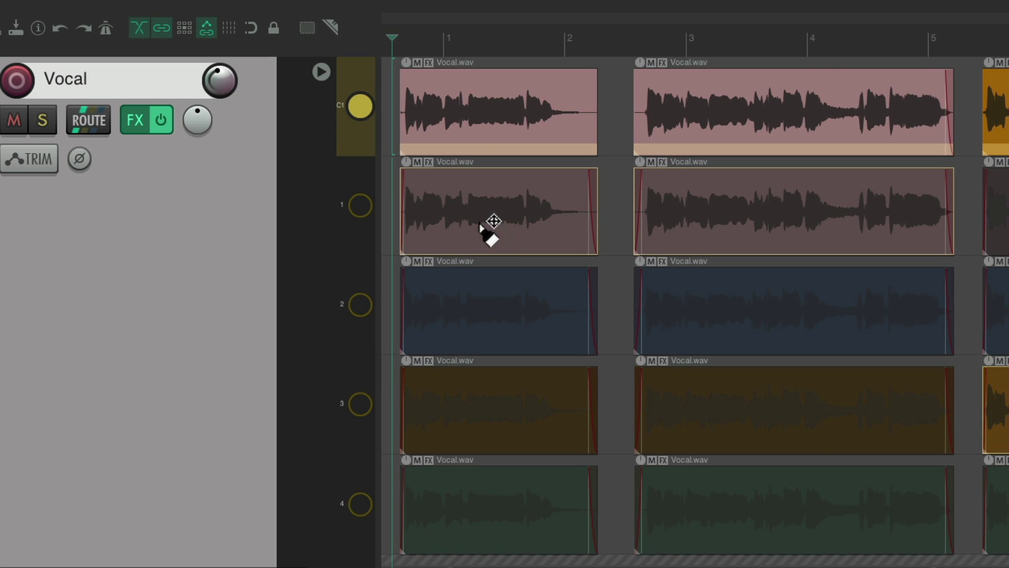
Audition lane 1's take and mark it Great "Beautiful".
{"action": "key", "text": "space"}
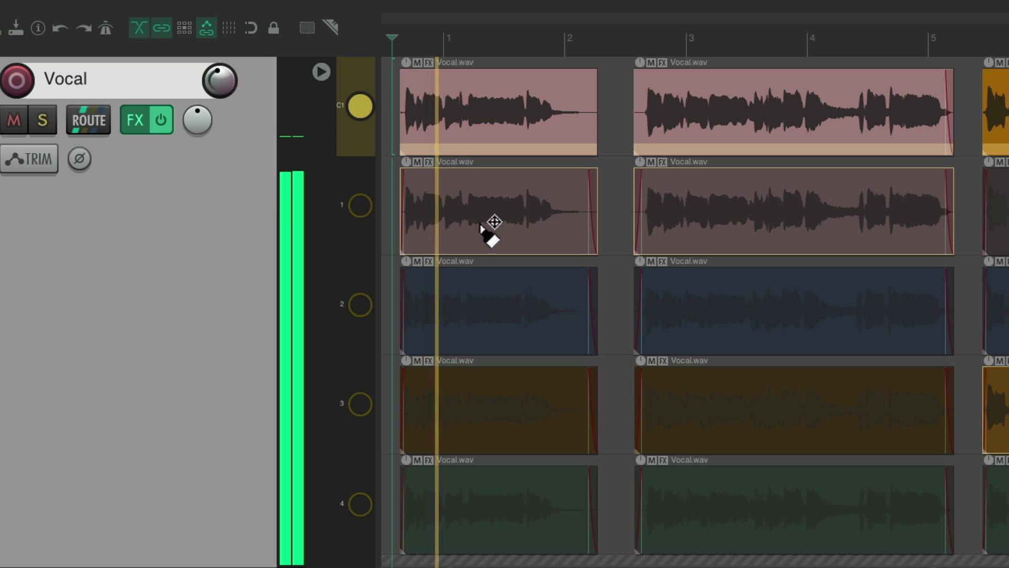
{"action": "key", "text": "space"}
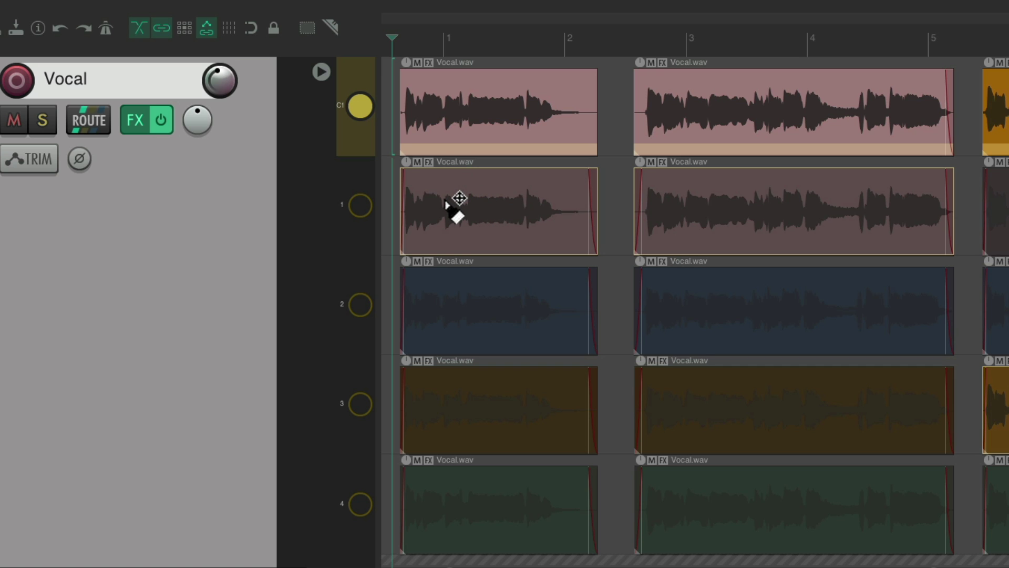
{"action": "key", "text": "shift+m"}
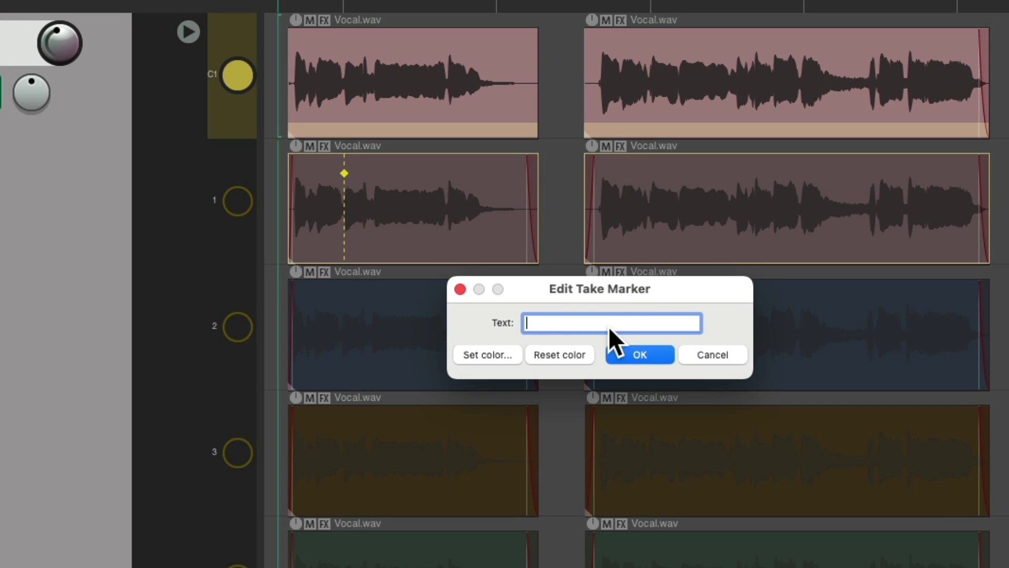
{"action": "type", "text": "Great \"Beautiful\""}
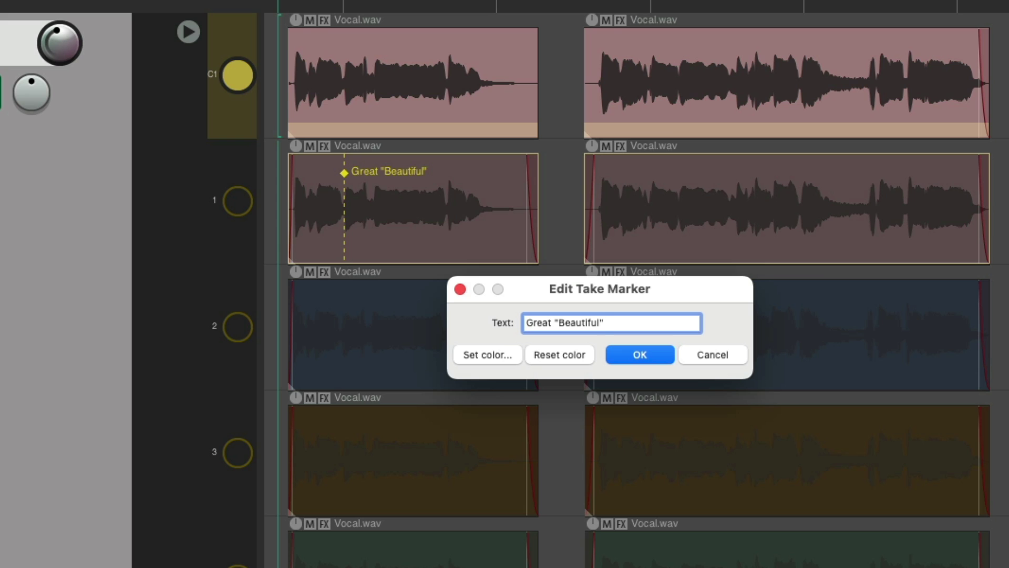
{"action": "key", "text": "Return"}
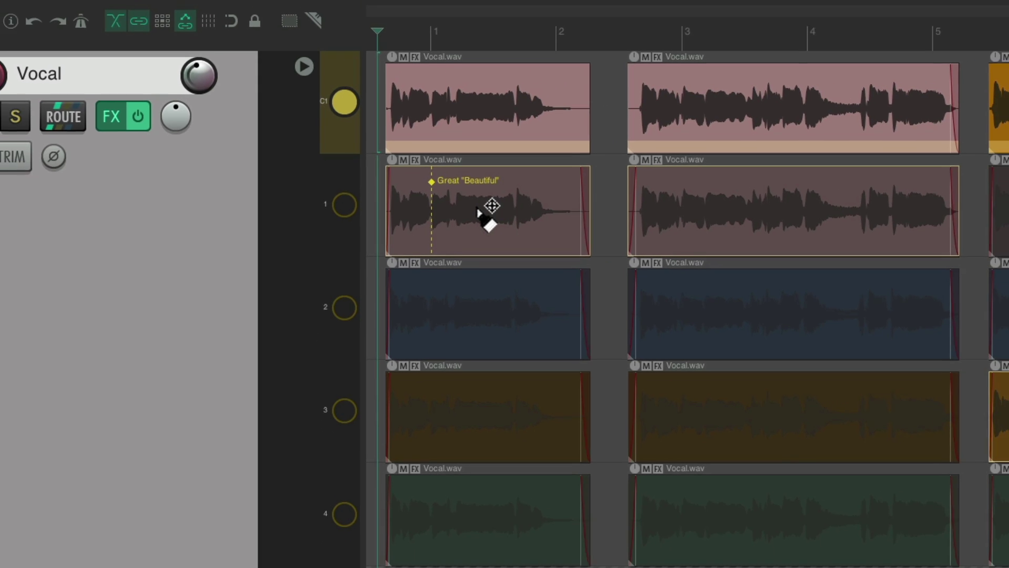
Switch to lane 2's take, audition it and mark it Great "Im So".
{"action": "key", "text": "Down"}
{"action": "key", "text": "space"}
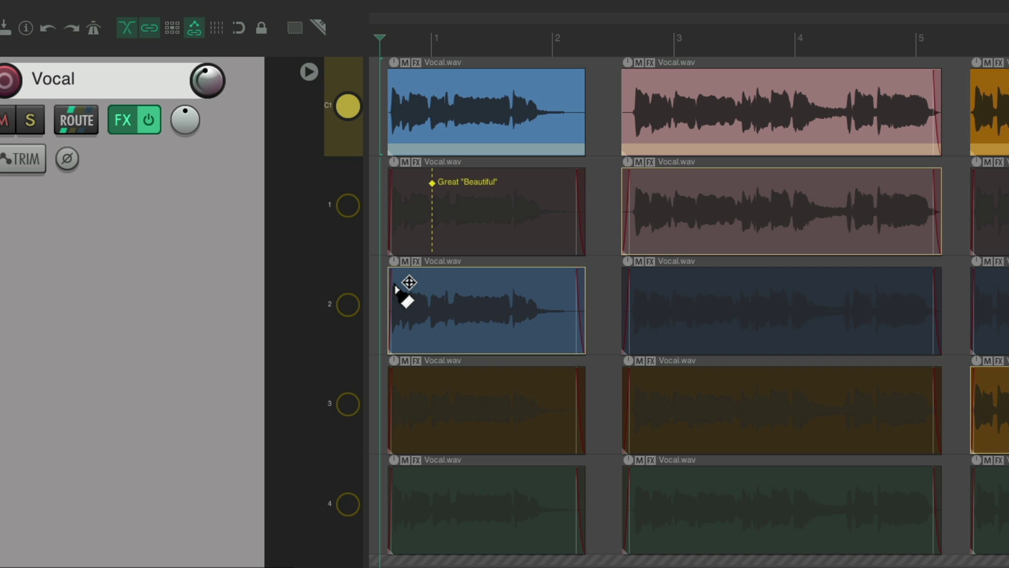
{"action": "key", "text": "shift+m"}
{"action": "type", "text": "Great \"Im So"}
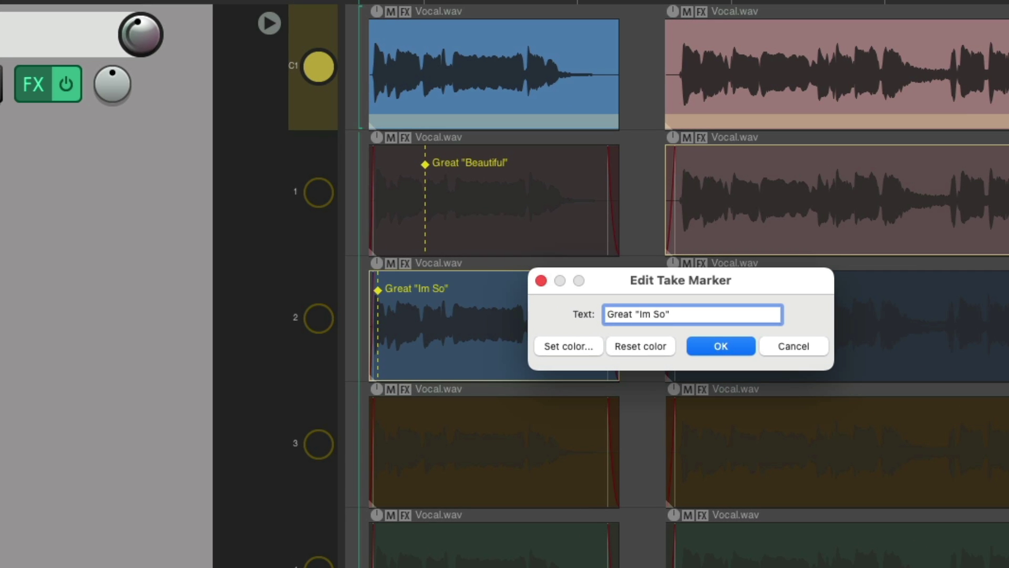
{"action": "key", "text": "Return"}
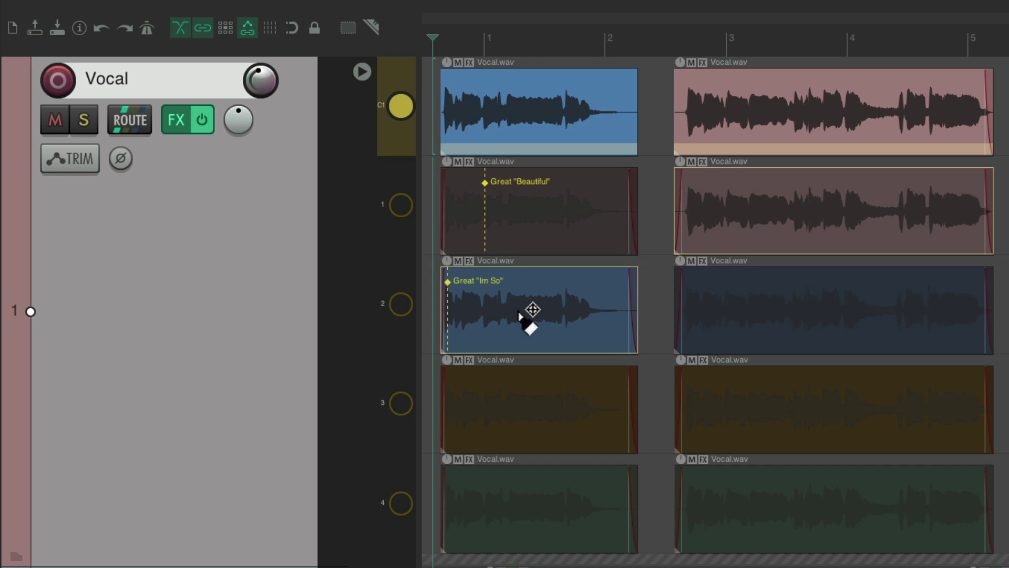
Switch to lane 3's take, audition it and mark it BAD!!!!!
{"action": "key", "text": "t"}
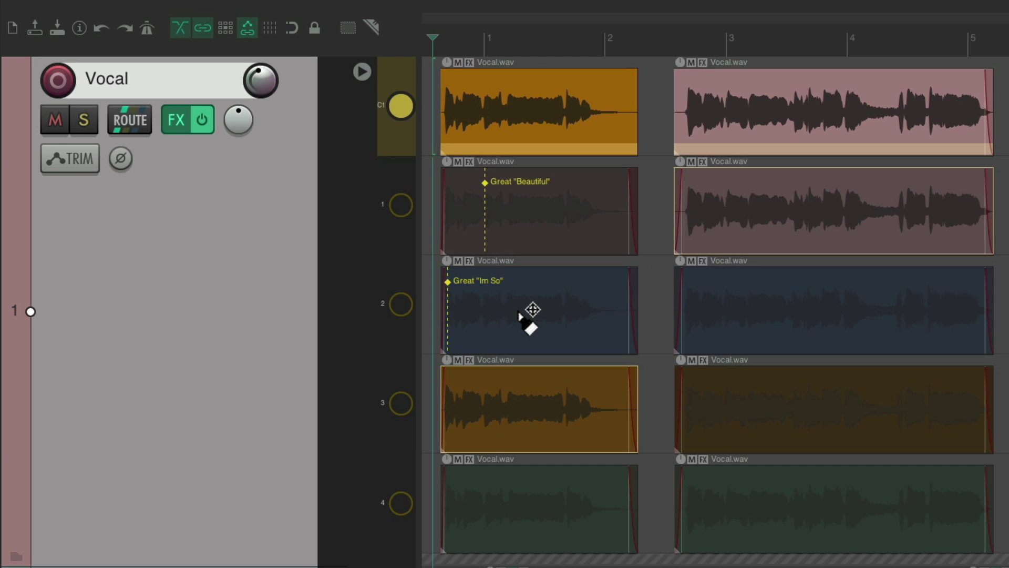
{"action": "key", "text": "space"}
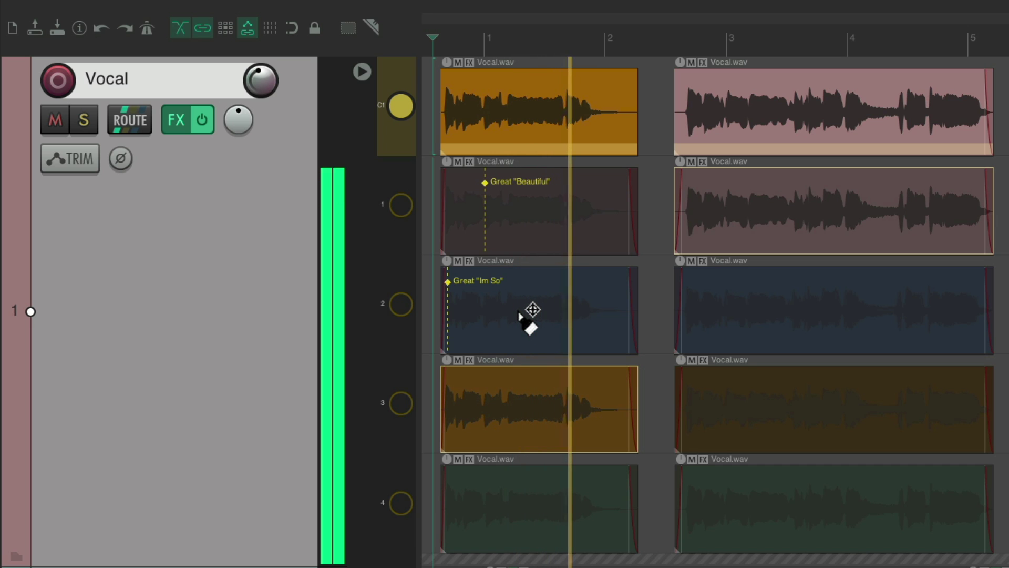
{"action": "key", "text": "space"}
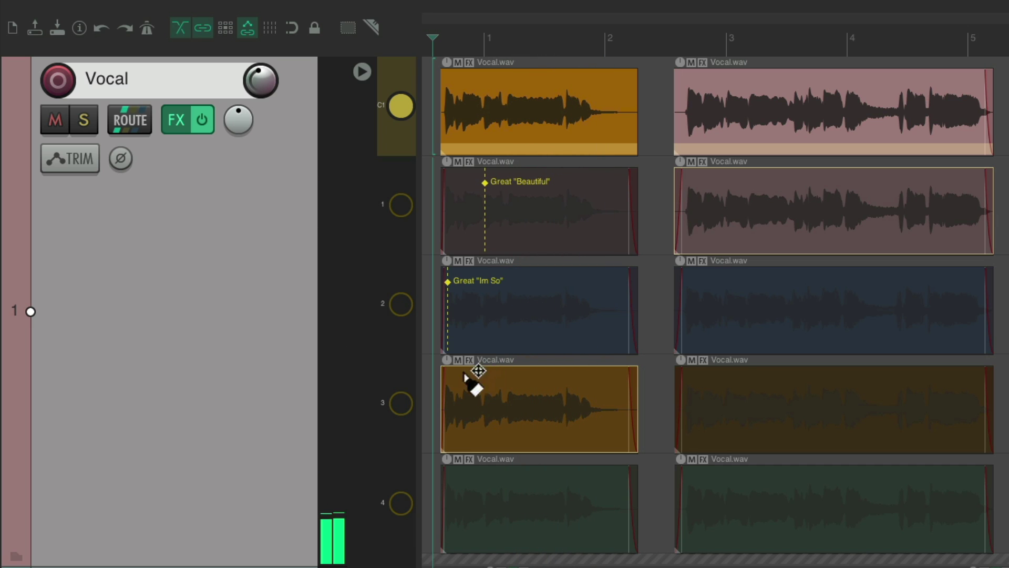
{"action": "key", "text": "shift+m"}
{"action": "type", "text": "BAD!"}
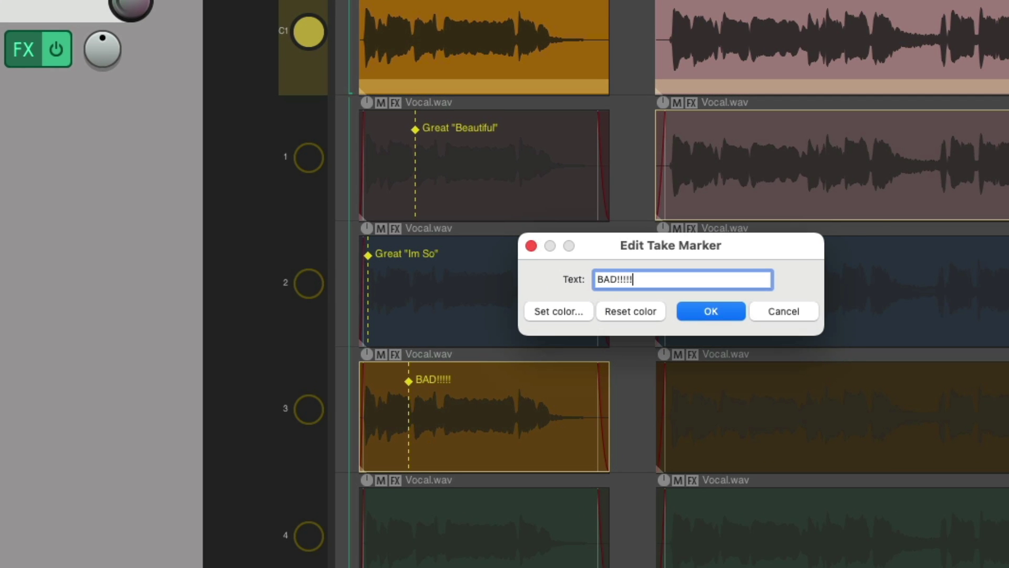
{"action": "type", "text": "!!!!"}
{"action": "key", "text": "Return"}
Switch to lane 4's take, audition it and mark it Great Phrase.
{"action": "left_click", "coordinate": [392, 508]}
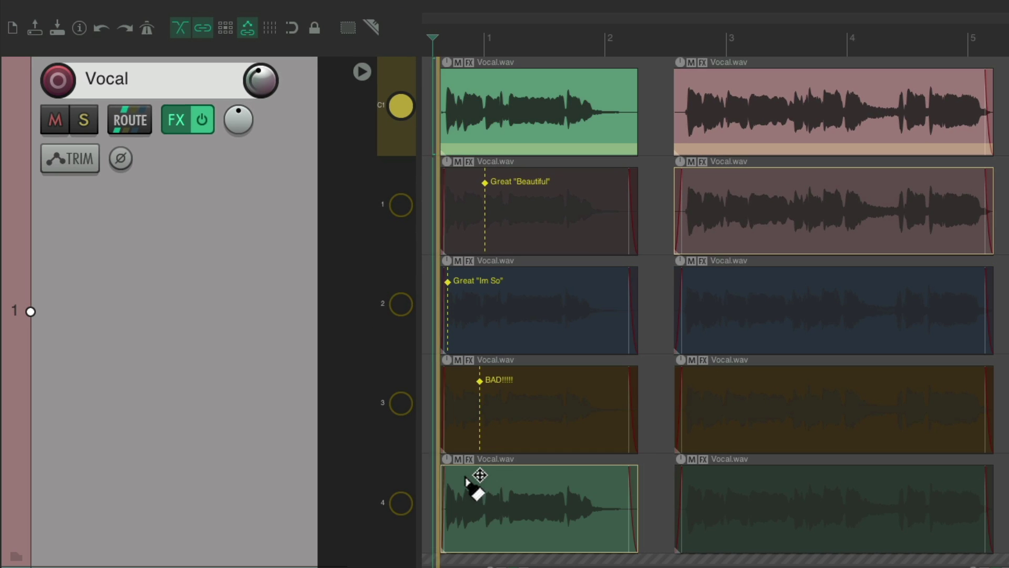
{"action": "key", "text": "space"}
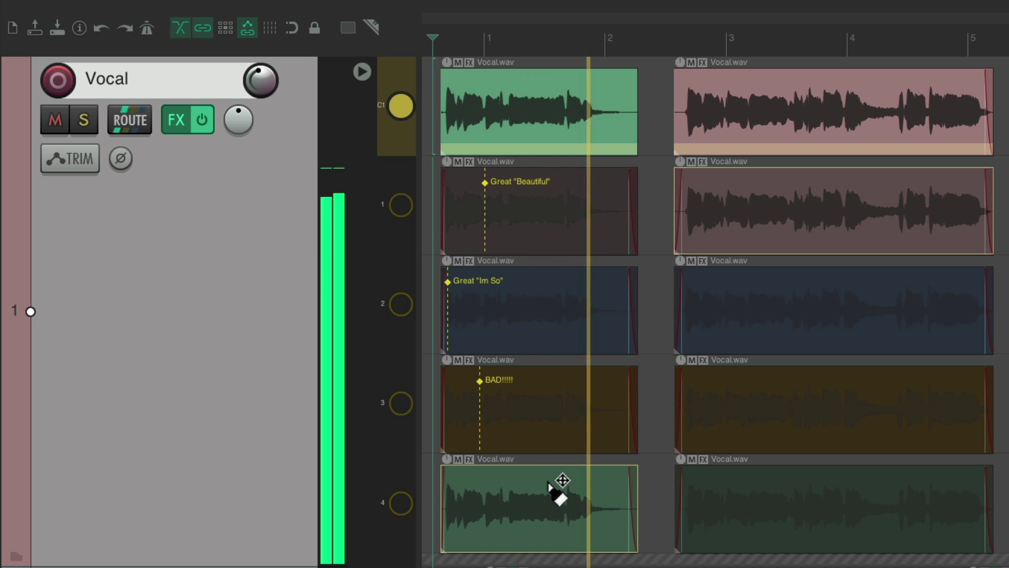
{"action": "key", "text": "space"}
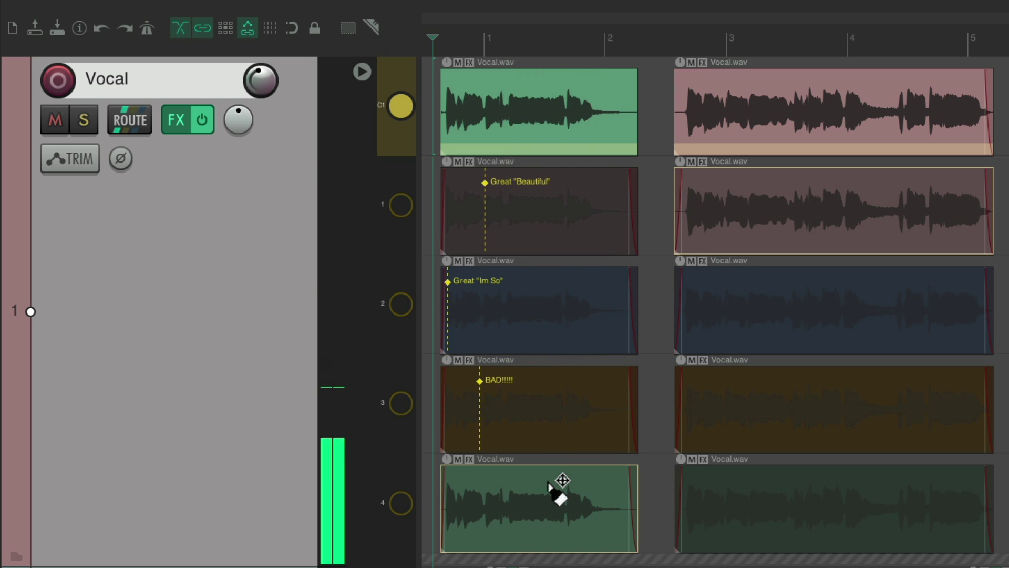
{"action": "key", "text": "shift+m"}
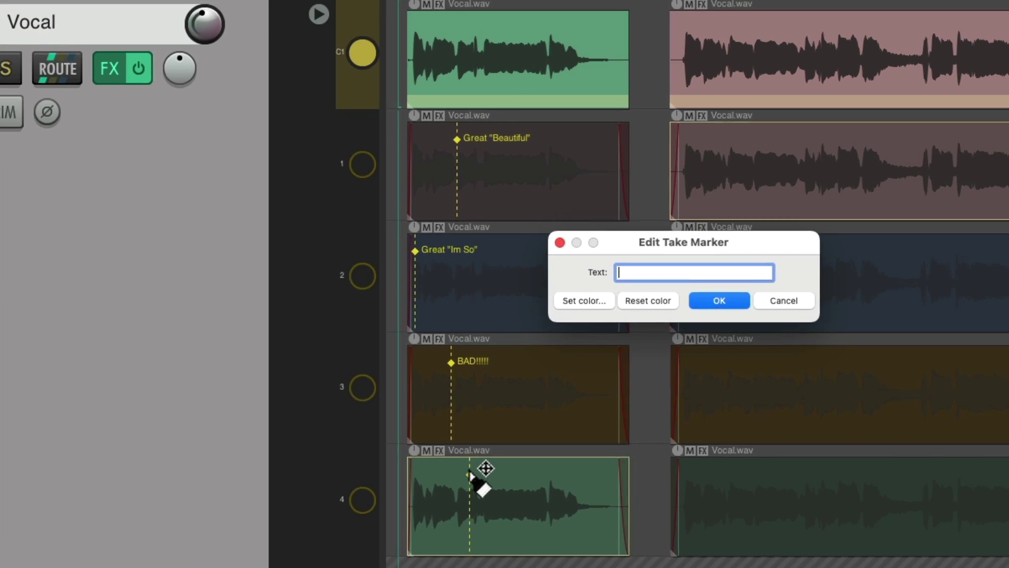
{"action": "type", "text": "Great Phrase"}
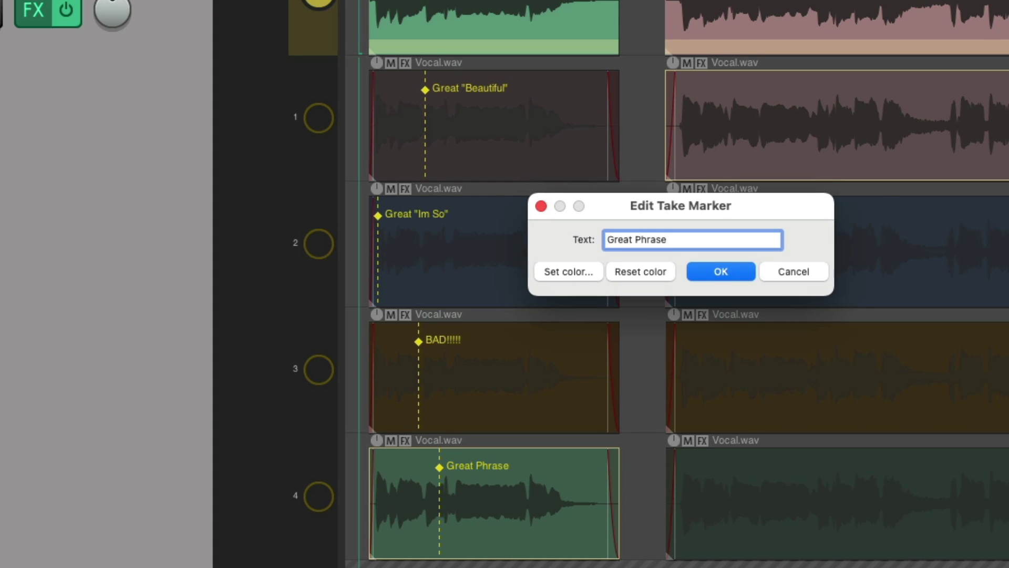
{"action": "key", "text": "Return"}
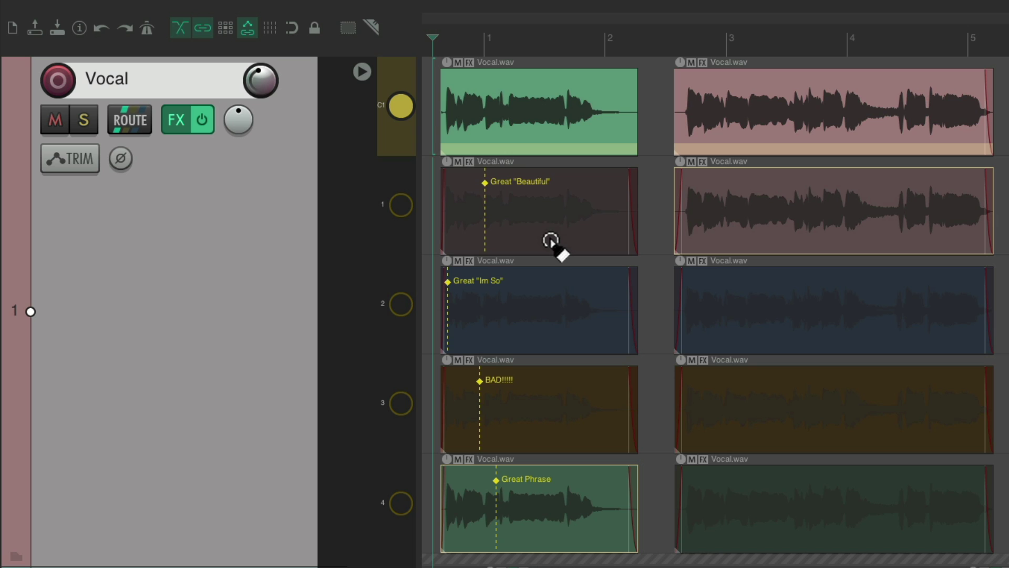
Audition lanes 1 and 2 in the comp, then make lane 3 active.
{"action": "left_click", "coordinate": [540, 218]}
{"action": "key", "text": "space"}
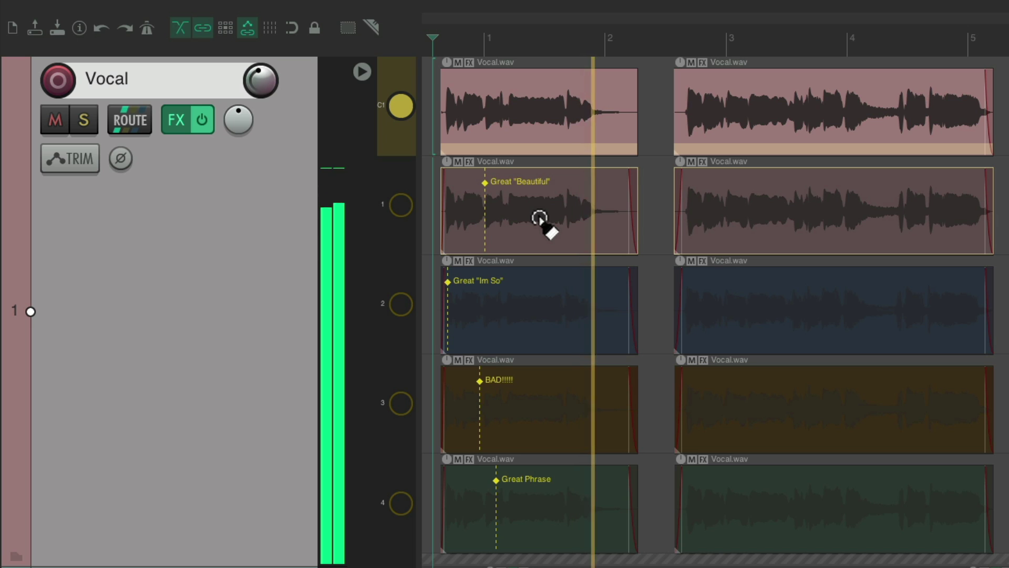
{"action": "key", "text": "space"}
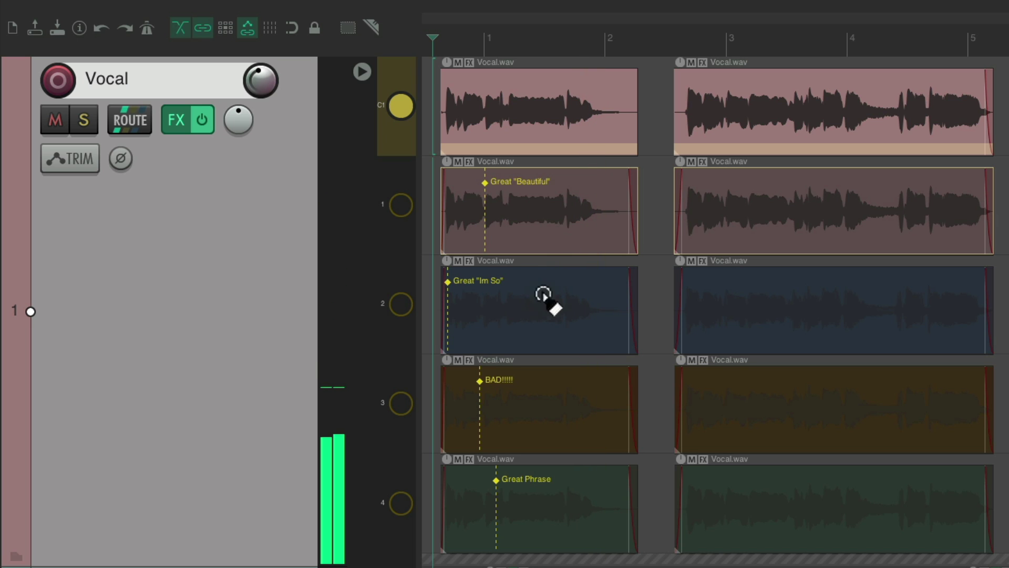
{"action": "left_click", "coordinate": [517, 294]}
{"action": "key", "text": "space"}
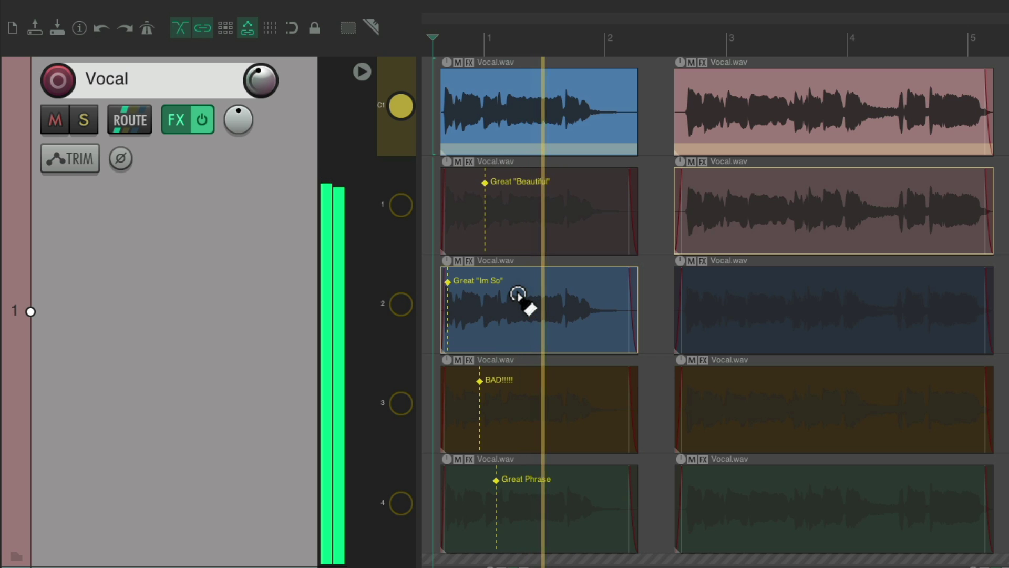
{"action": "key", "text": "space"}
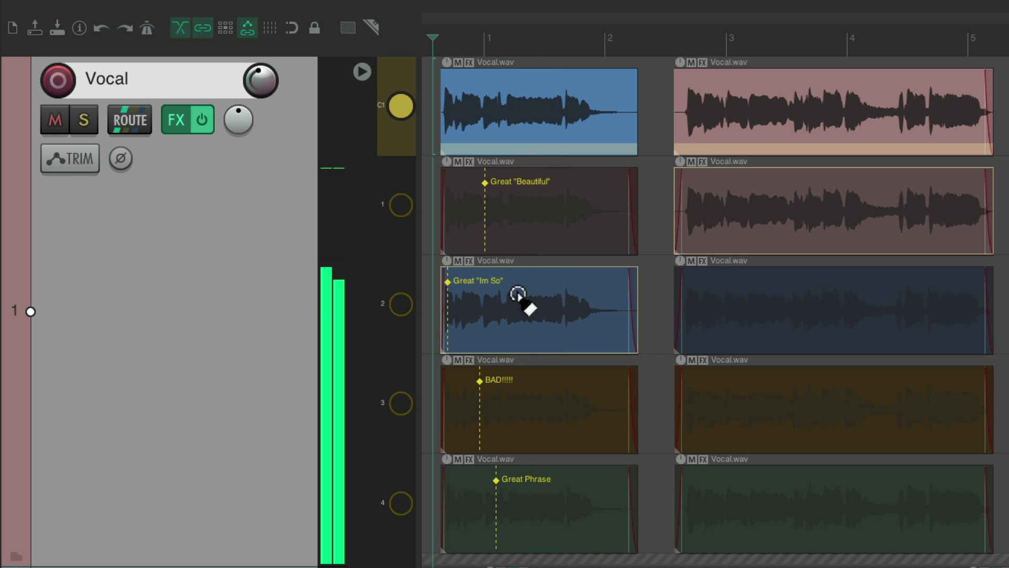
{"action": "left_click", "coordinate": [547, 402]}
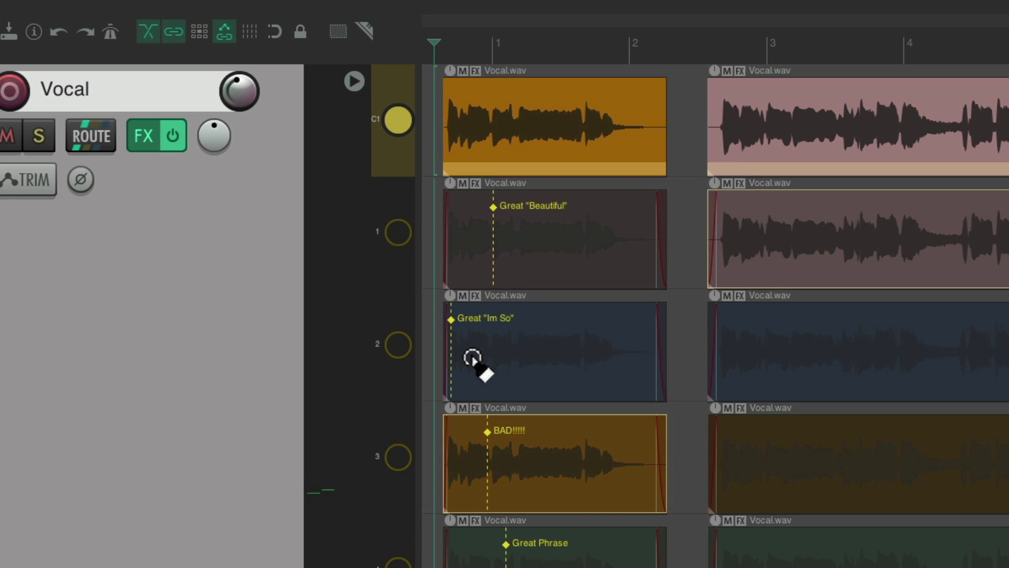
Comp lane 2's opening and lane 1's 'Beautiful' section into C1 and review.
{"action": "left_click_drag", "start_coordinate": [471, 359], "coordinate": [446, 367]}
{"action": "left_click_drag", "start_coordinate": [493, 259], "coordinate": [601, 254]}
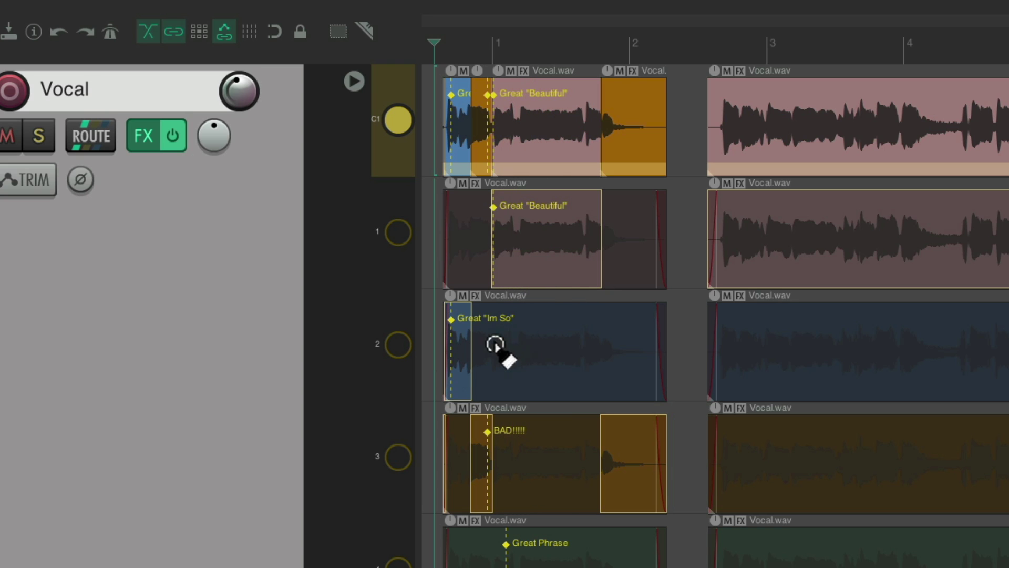
{"action": "left_click_drag", "start_coordinate": [472, 351], "coordinate": [499, 348]}
{"action": "key", "text": "space"}
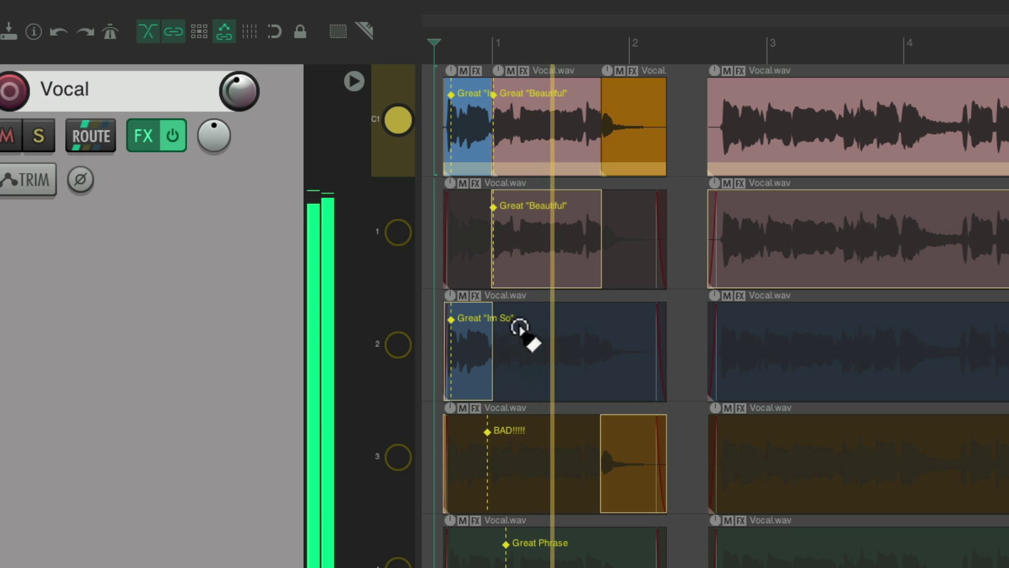
{"action": "key", "text": "space"}
{"action": "left_click_drag", "start_coordinate": [490, 266], "coordinate": [487, 266]}
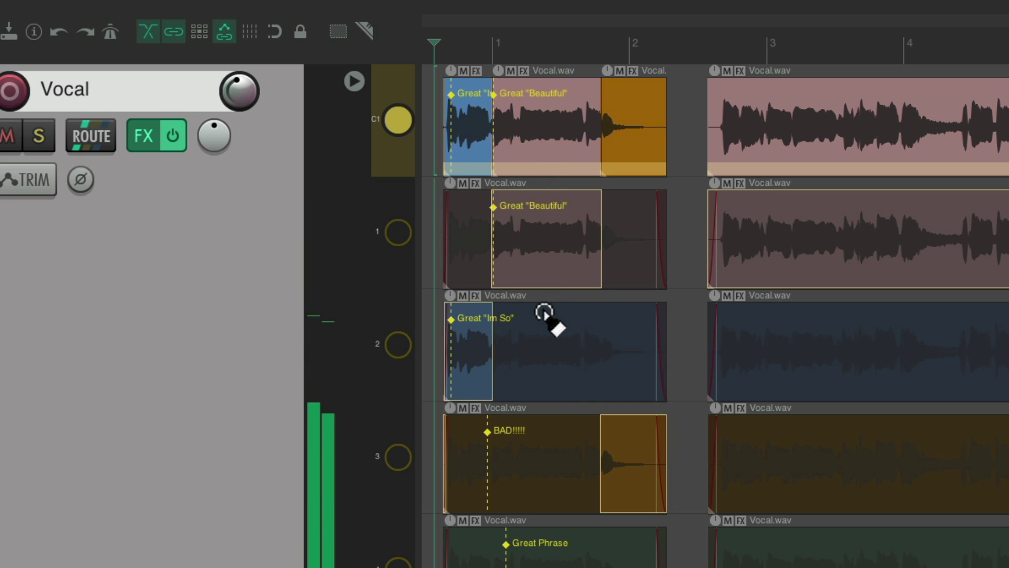
{"action": "key", "text": "space"}
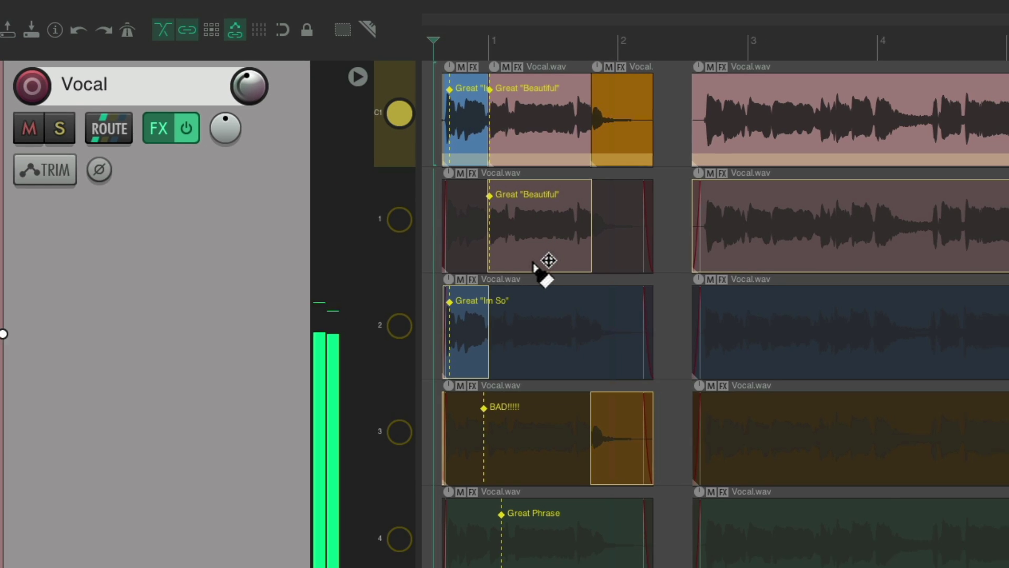
Extend lane 4's ending over lane 3's orange section and play the phrase.
{"action": "left_click_drag", "start_coordinate": [668, 560], "coordinate": [629, 559]}
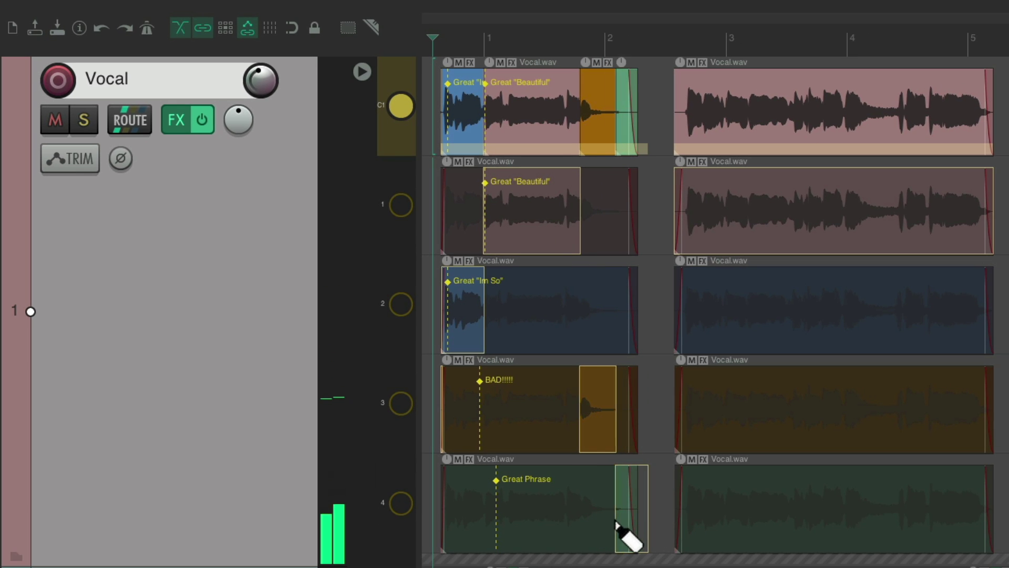
{"action": "left_click_drag", "start_coordinate": [617, 523], "coordinate": [564, 506]}
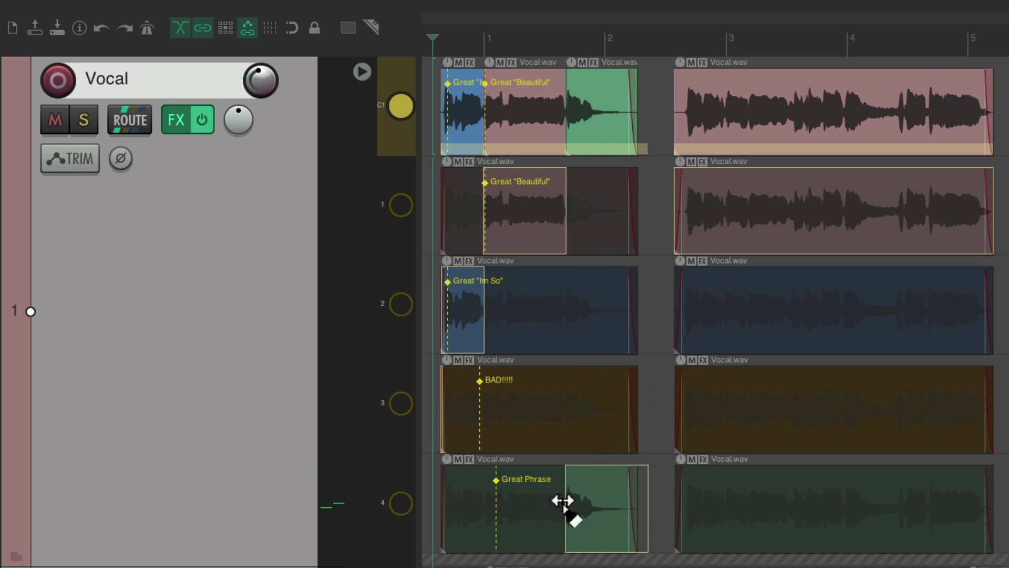
{"action": "key", "text": "space"}
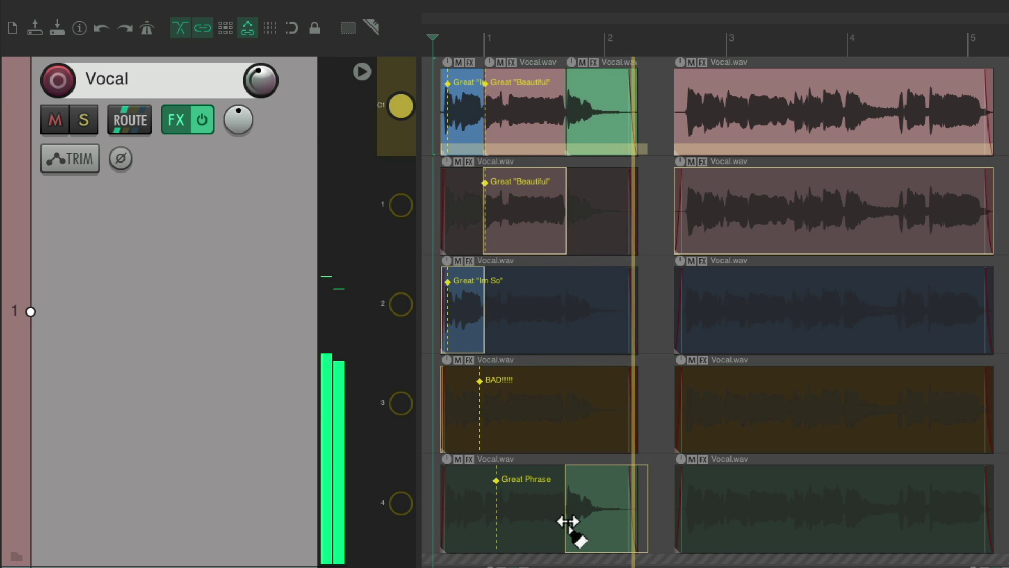
{"action": "key", "text": "space"}
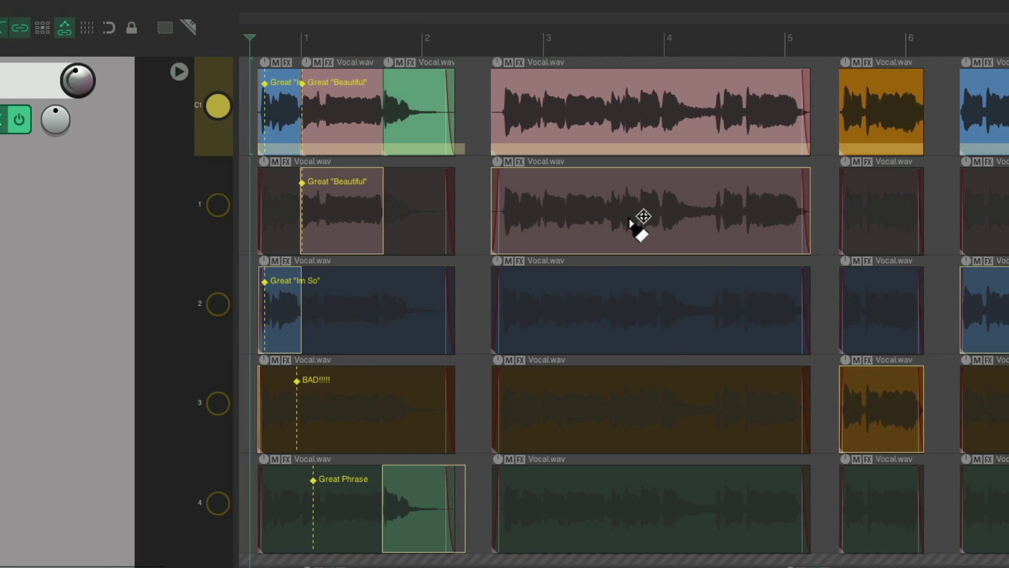
{"action": "left_click", "coordinate": [453, 36]}
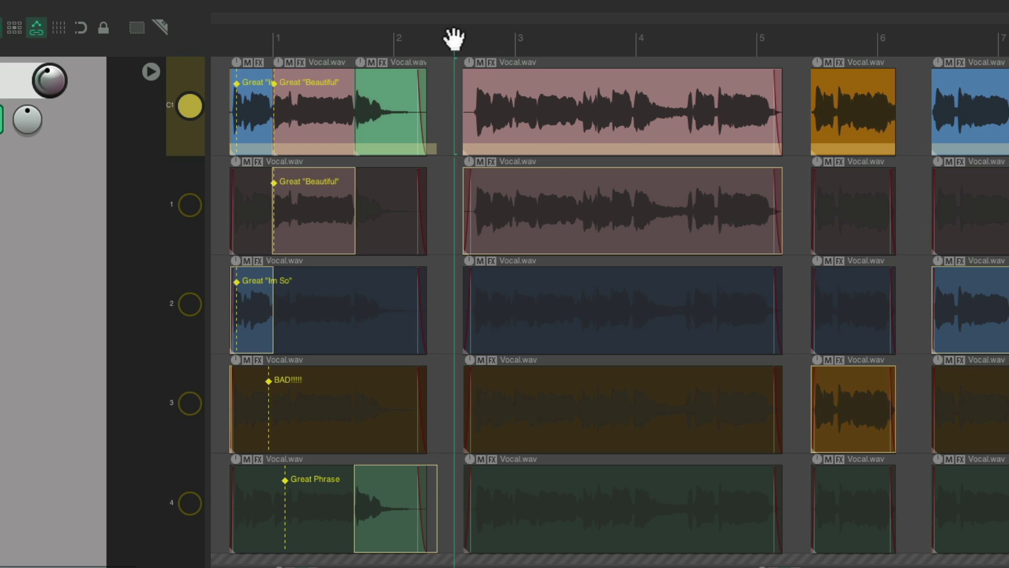
{"action": "key", "text": "space"}
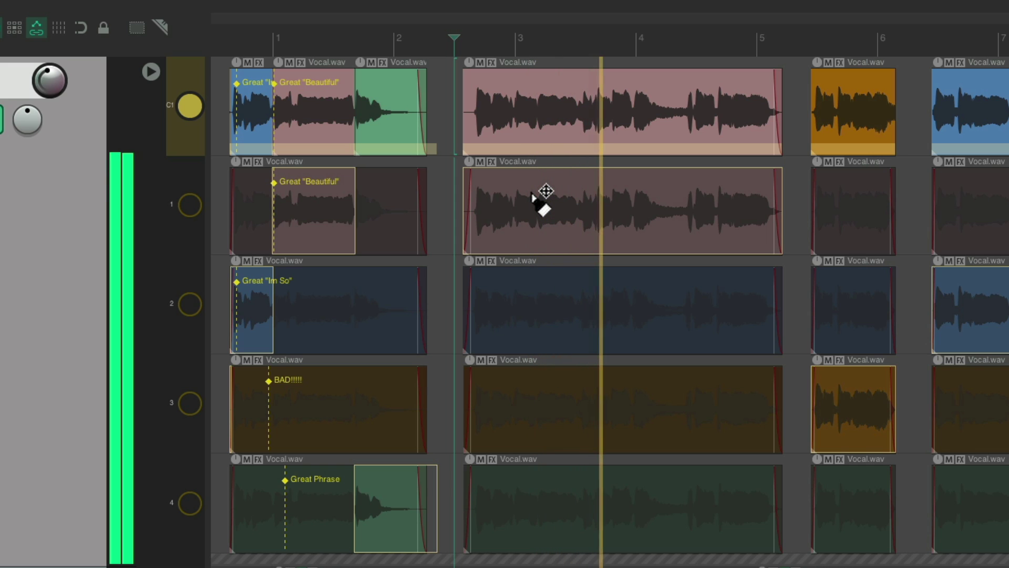
{"action": "key", "text": "space"}
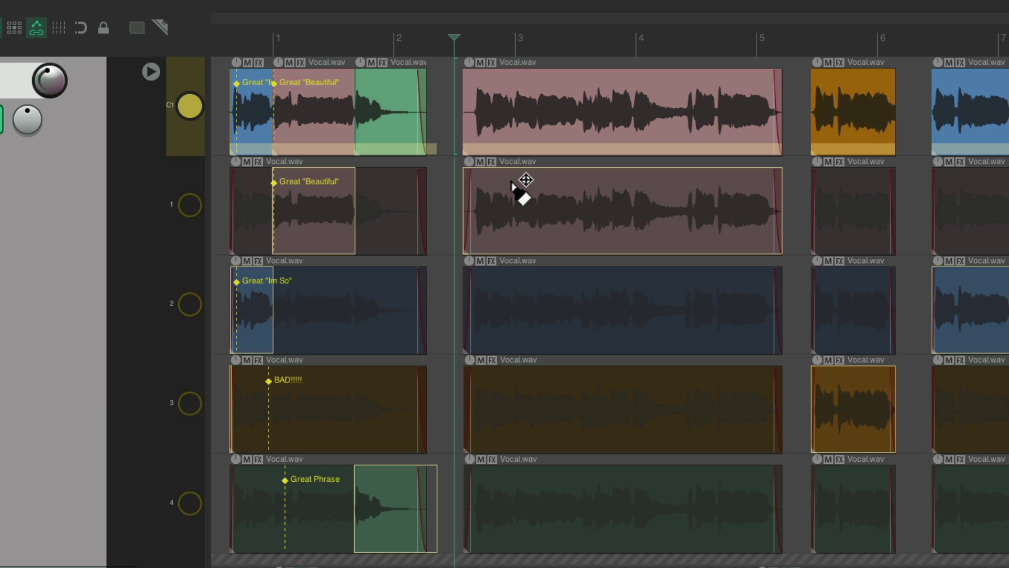
Add an unlabelled marker to lane 1's second take, then comp and play lane 2's take.
{"action": "key", "text": "shift+m"}
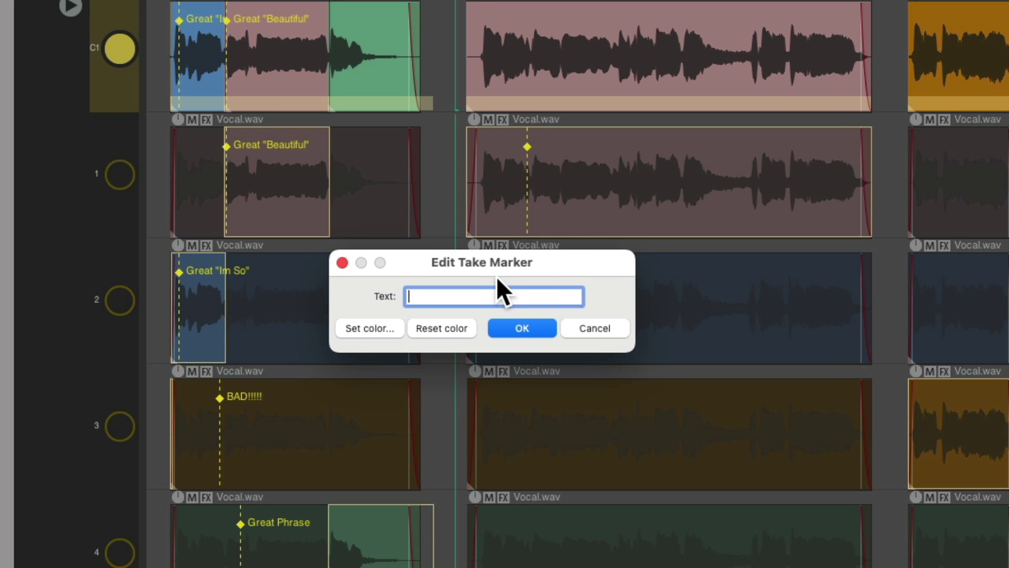
{"action": "left_click", "coordinate": [541, 328]}
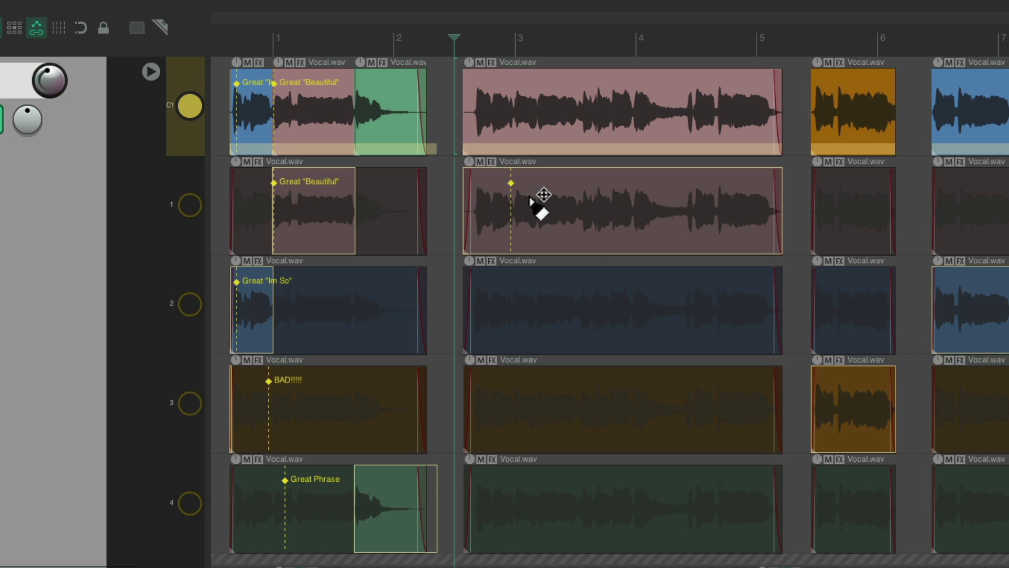
{"action": "left_click", "coordinate": [551, 297]}
{"action": "key", "text": "space"}
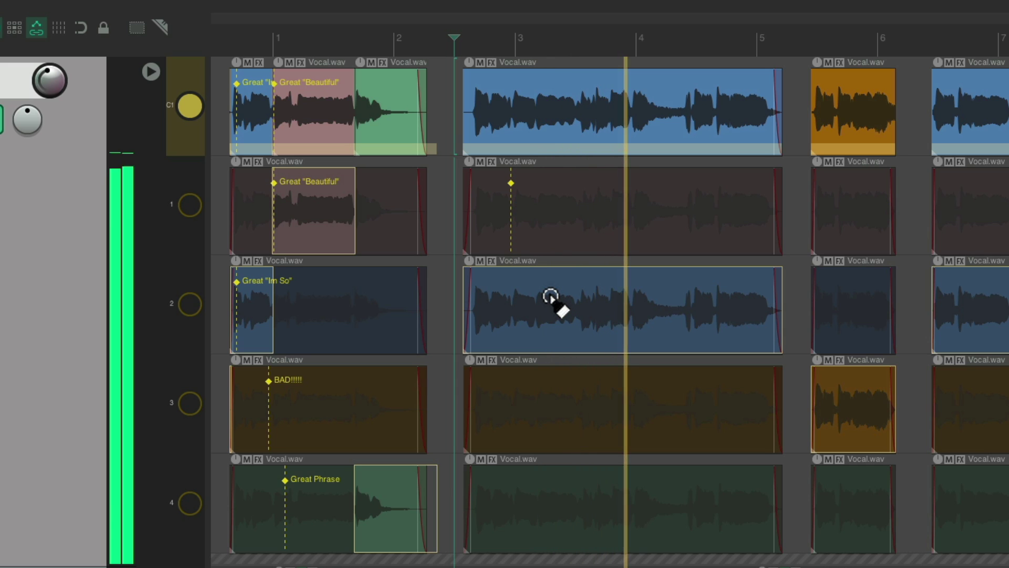
{"action": "key", "text": "space"}
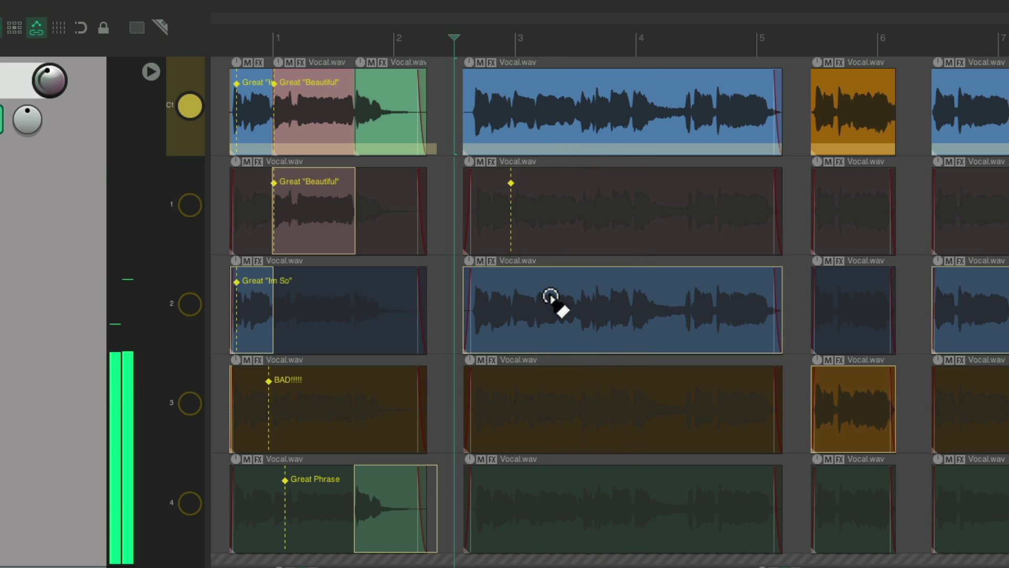
Add a green take marker to lane 2's second-phrase take.
{"action": "left_click", "coordinate": [506, 282]}
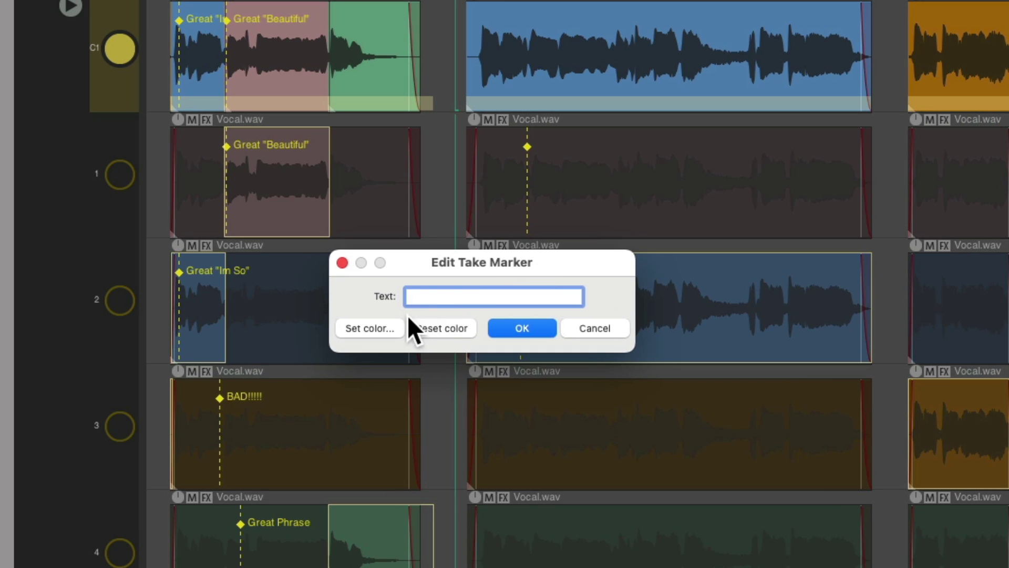
{"action": "left_click", "coordinate": [403, 326]}
{"action": "left_click_drag", "start_coordinate": [484, 393], "coordinate": [475, 375]}
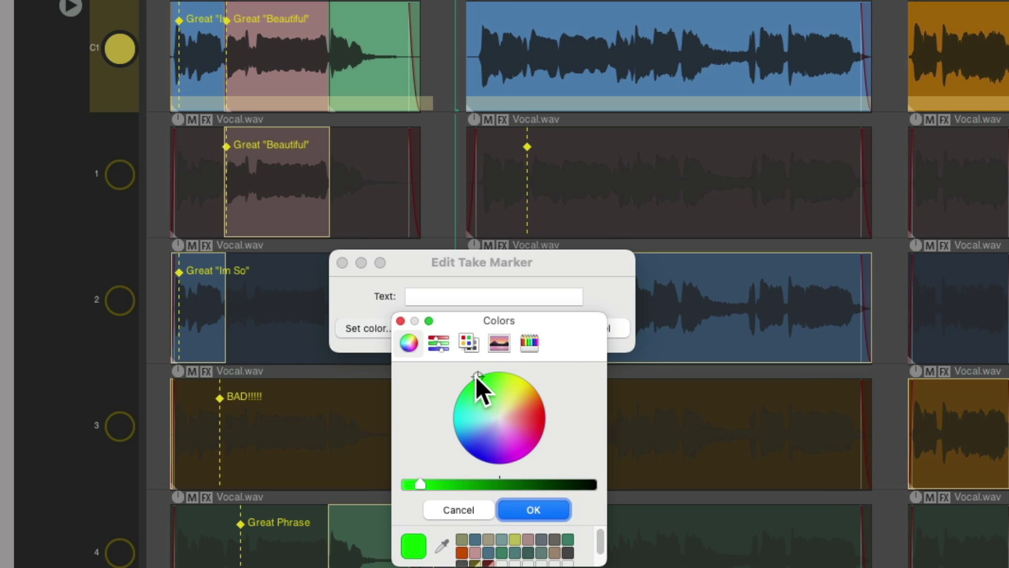
{"action": "key", "text": "Return"}
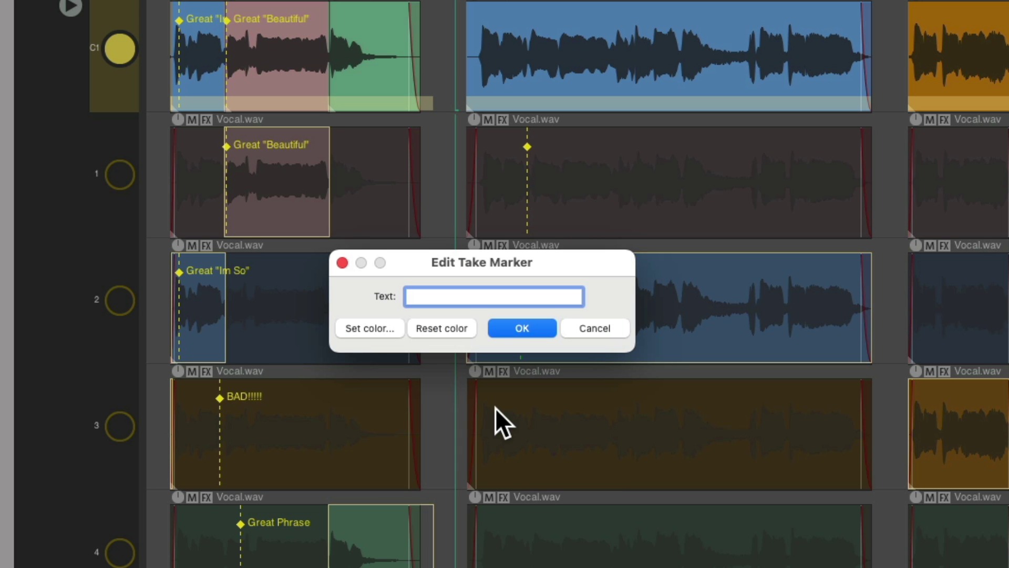
{"action": "key", "text": "Return"}
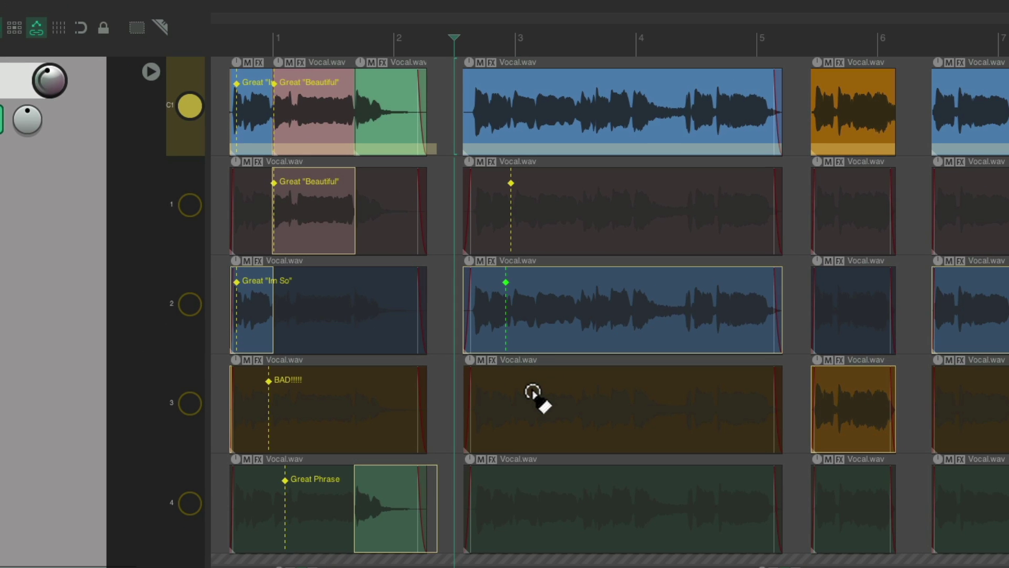
Comp lane 3's take, audition it, and give it a red take marker.
{"action": "left_click", "coordinate": [533, 391]}
{"action": "key", "text": "space"}
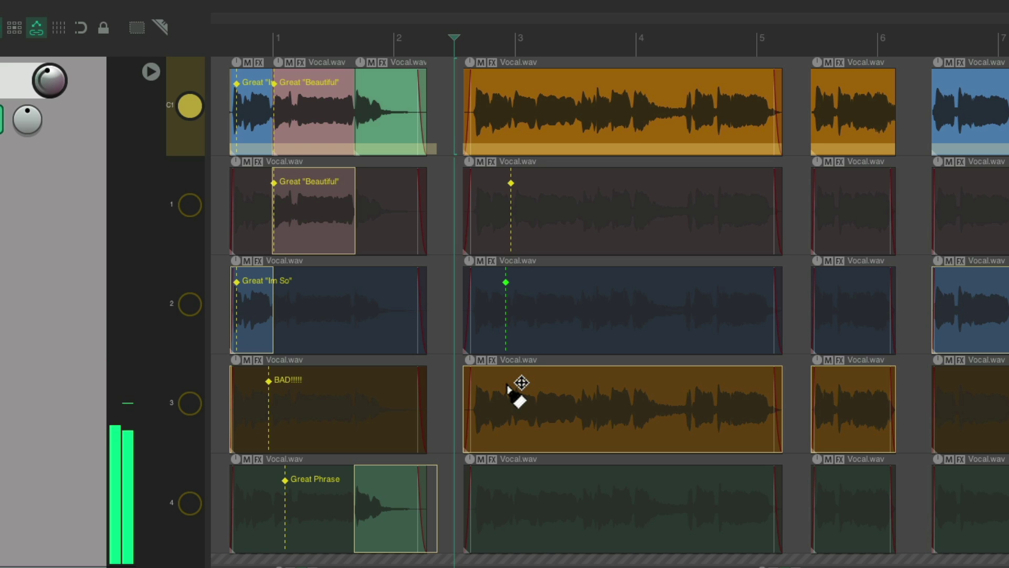
{"action": "left_click", "coordinate": [507, 389]}
{"action": "left_click", "coordinate": [395, 324]}
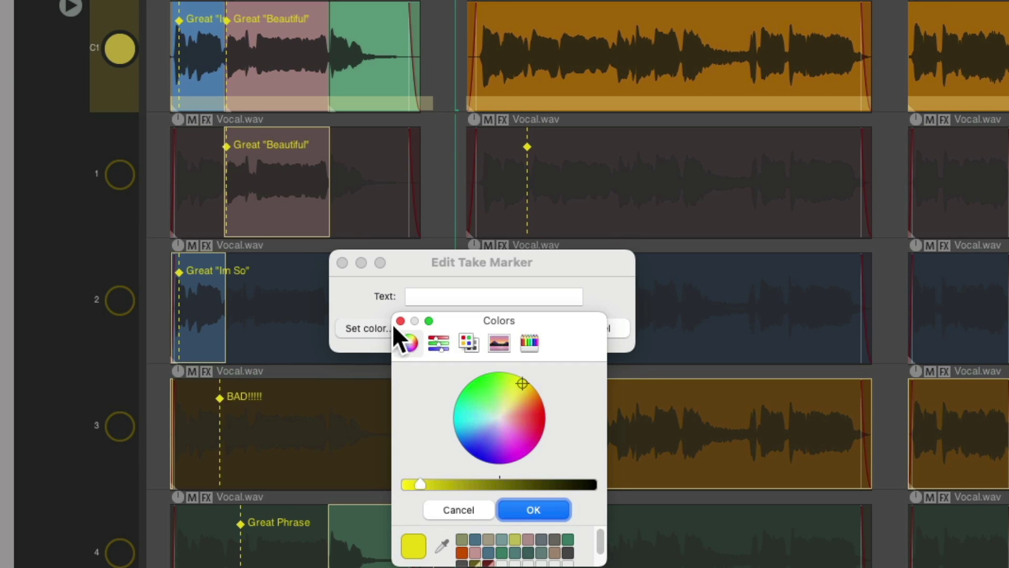
{"action": "left_click", "coordinate": [541, 420]}
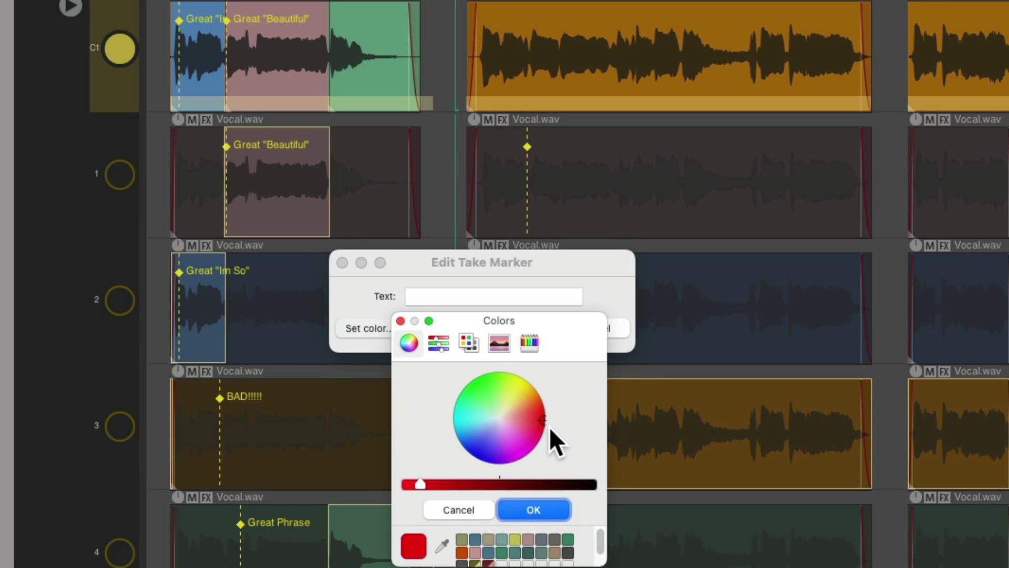
{"action": "key", "text": "Return"}
{"action": "key", "text": "Return"}
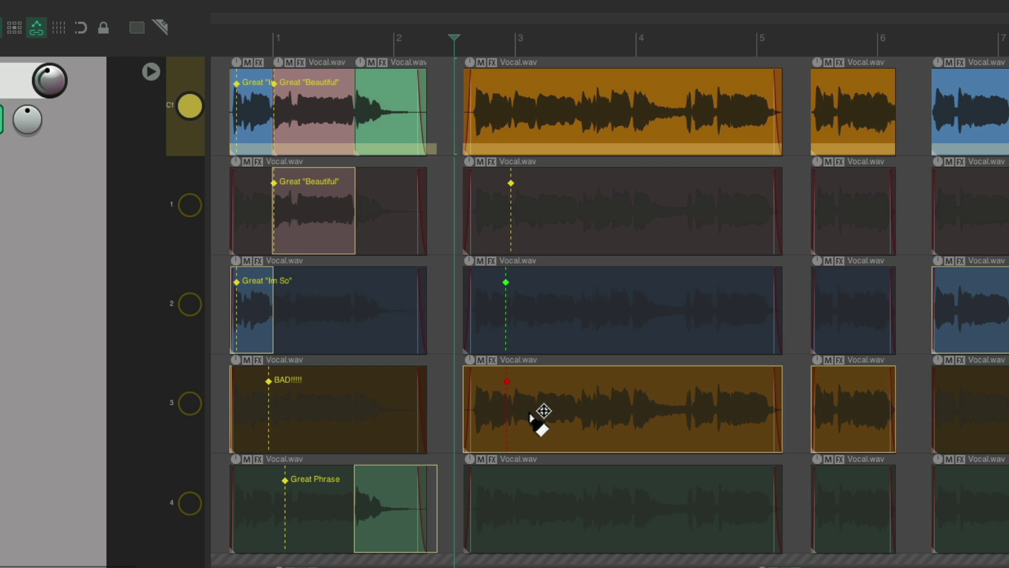
Switch the comp to lane 4's take and give it a green take marker.
{"action": "key", "text": "t"}
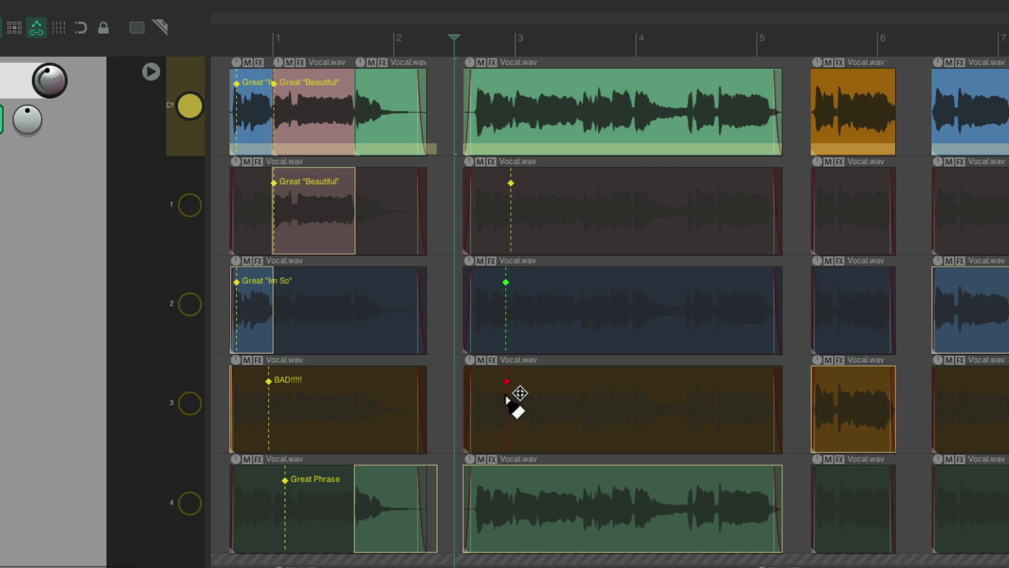
{"action": "key", "text": "shift+m"}
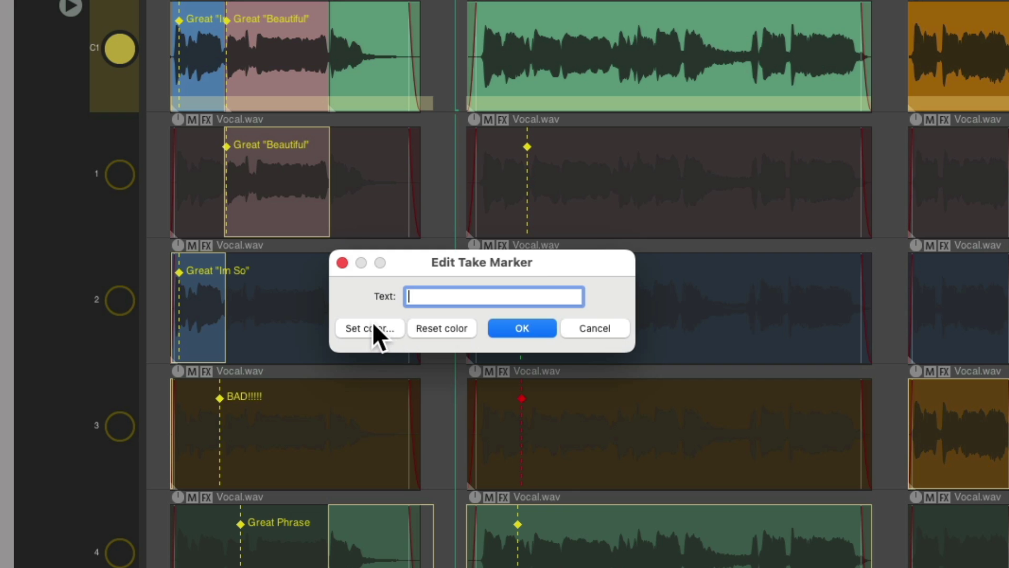
{"action": "left_click", "coordinate": [372, 327]}
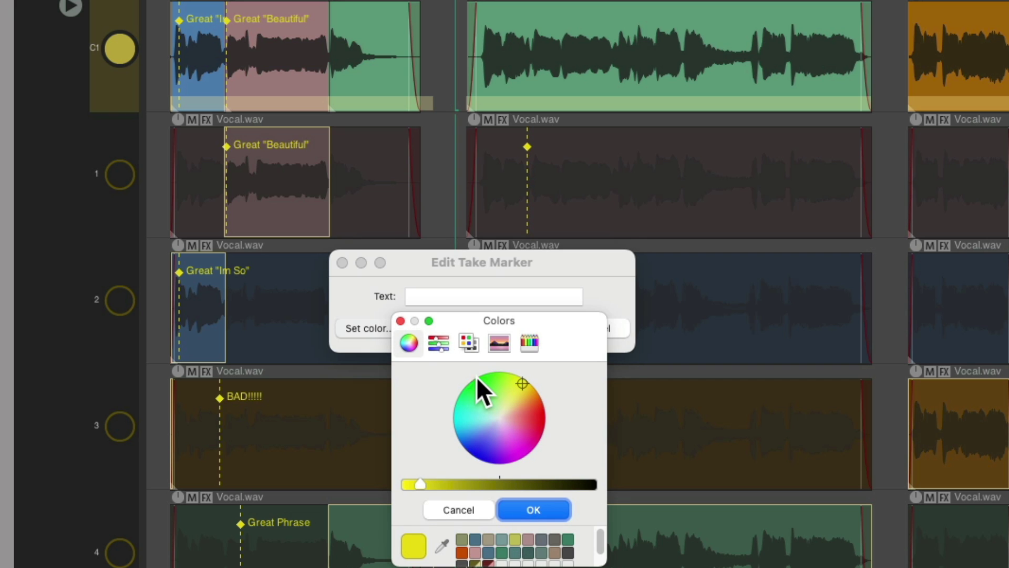
{"action": "left_click", "coordinate": [478, 376]}
{"action": "key", "text": "Return"}
{"action": "key", "text": "Return"}
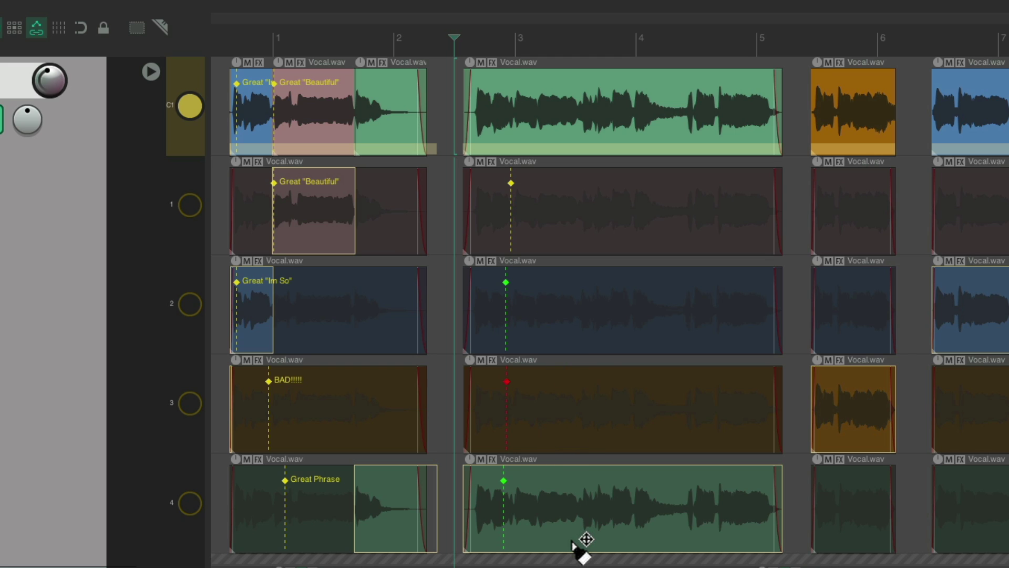
Audition the second phrase with lanes 2, 4, 3 and 1 in turn.
{"action": "left_click", "coordinate": [543, 293]}
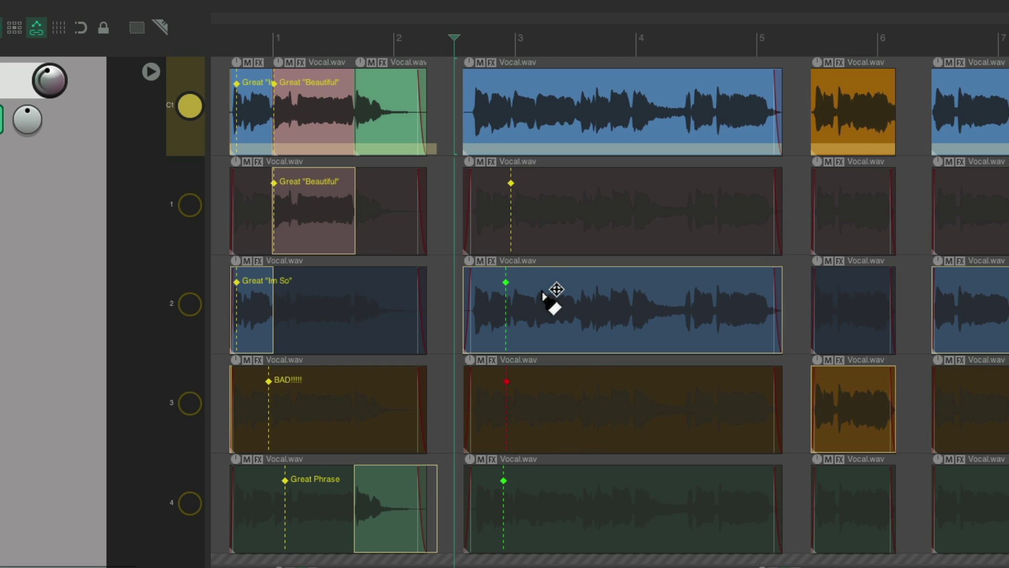
{"action": "key", "text": "space"}
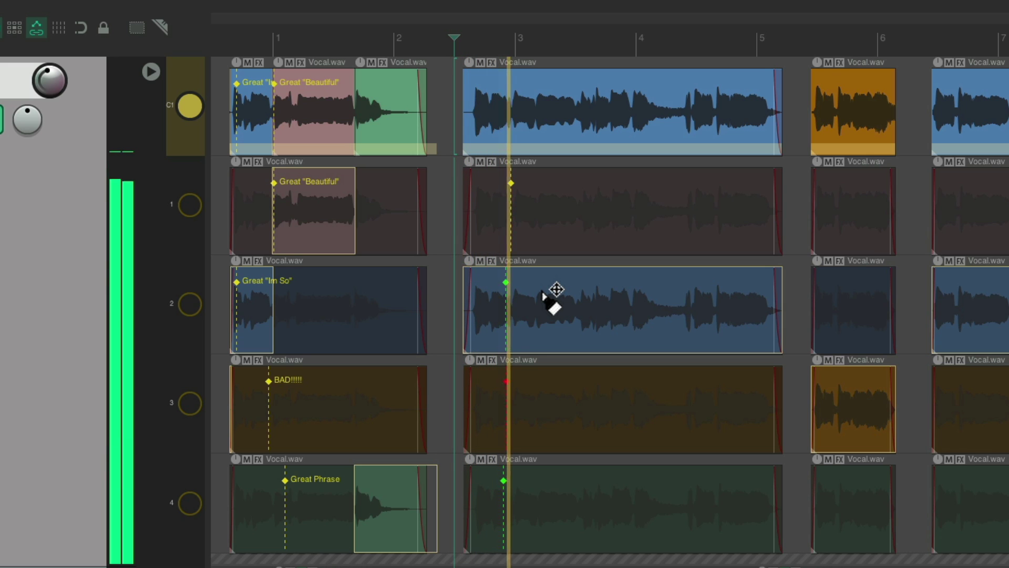
{"action": "left_click", "coordinate": [563, 480]}
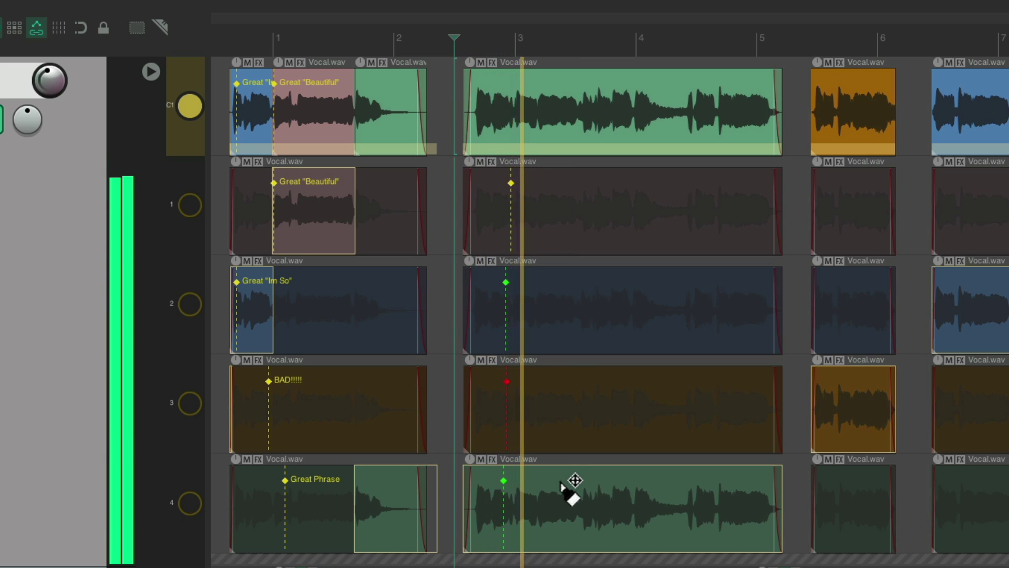
{"action": "key", "text": "space"}
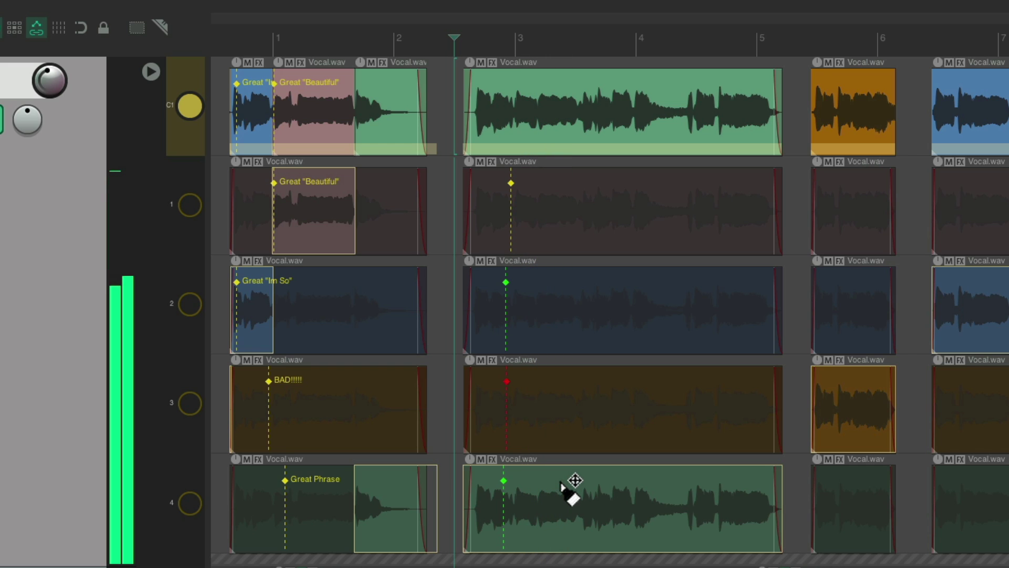
{"action": "left_click", "coordinate": [564, 397]}
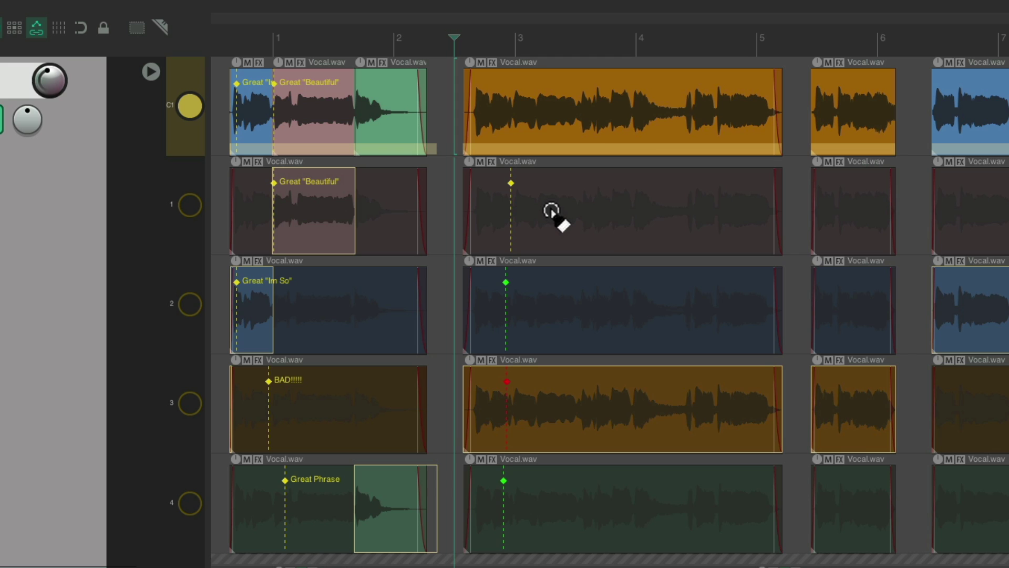
{"action": "key", "text": "Down"}
{"action": "key", "text": "Down"}
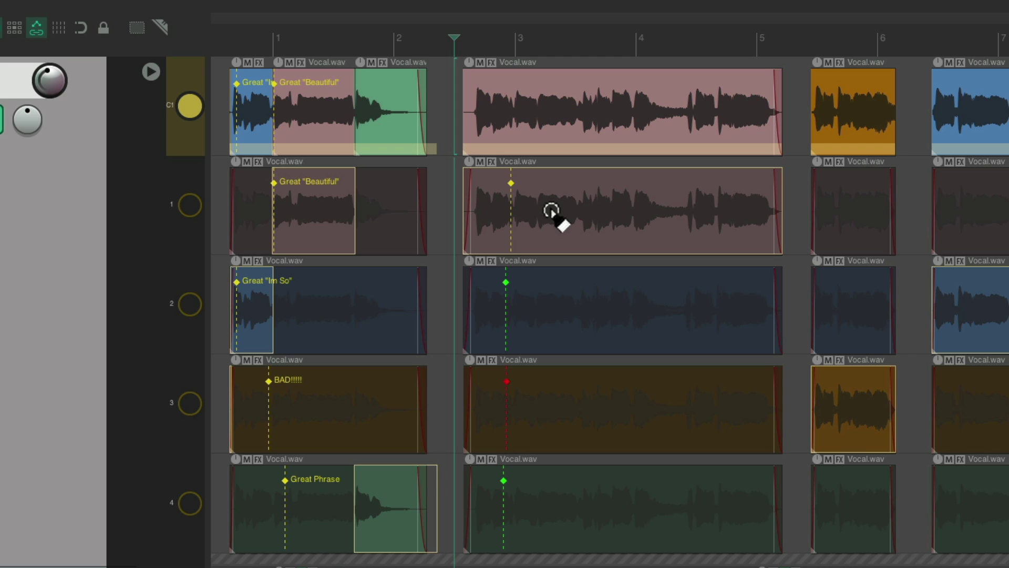
Step the middle comp section through lanes 2 and 3, settling on lane 4.
{"action": "left_click", "coordinate": [563, 316]}
{"action": "left_click", "coordinate": [567, 399]}
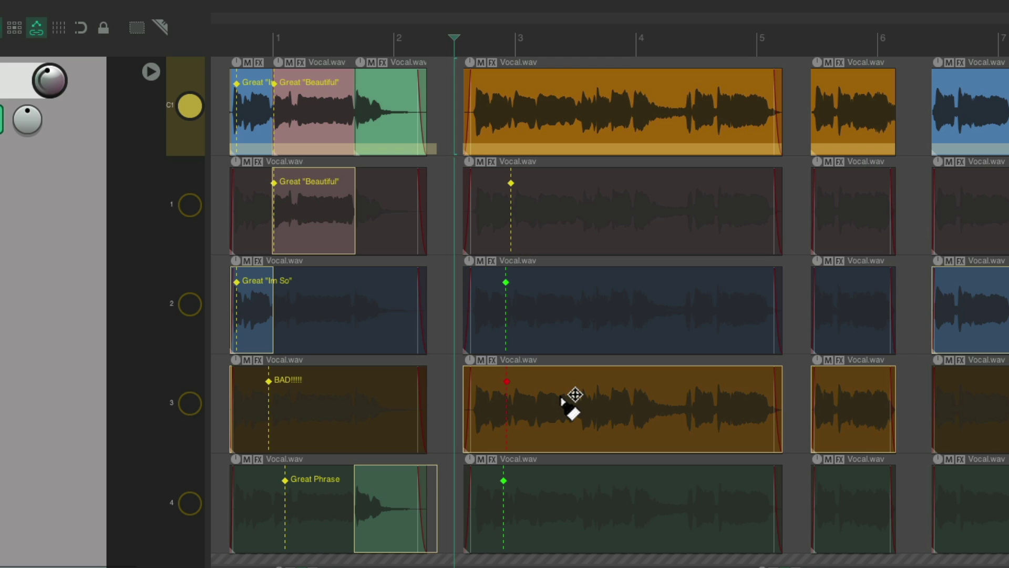
{"action": "left_click", "coordinate": [579, 505]}
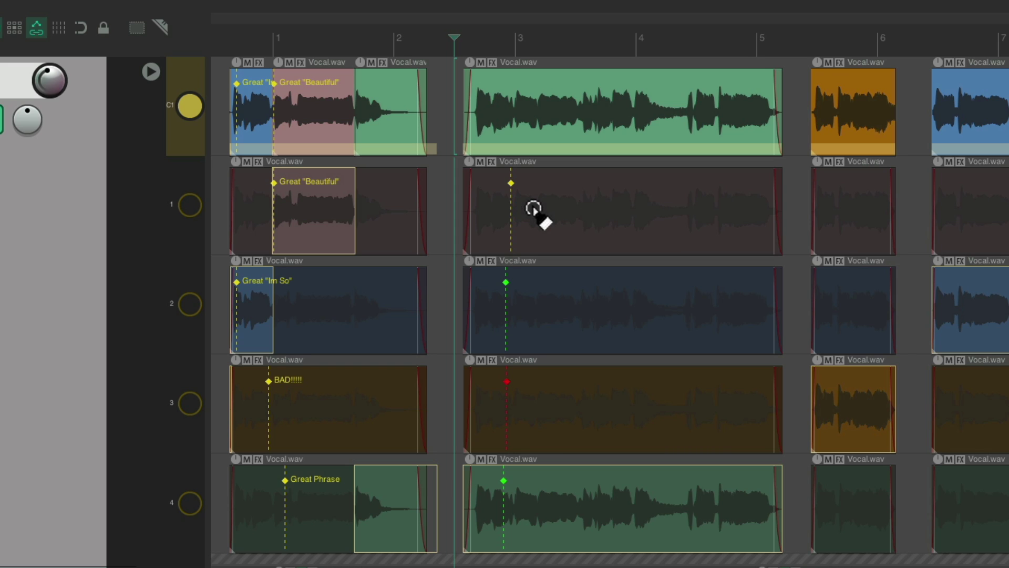
Comp lane 1's take into the middle section, audition it and add a red marker.
{"action": "left_click", "coordinate": [575, 222]}
{"action": "key", "text": "space"}
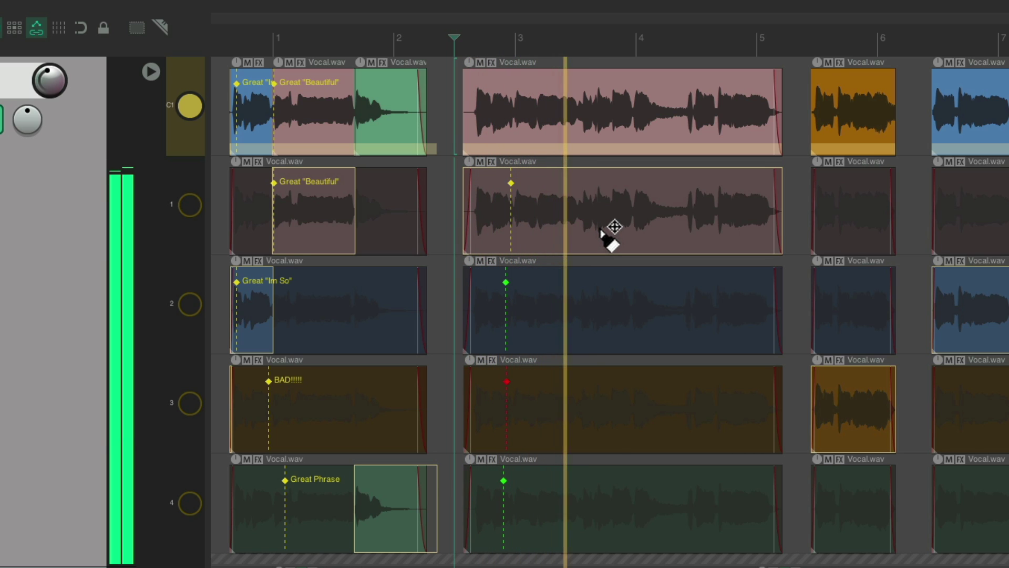
{"action": "key", "text": "space"}
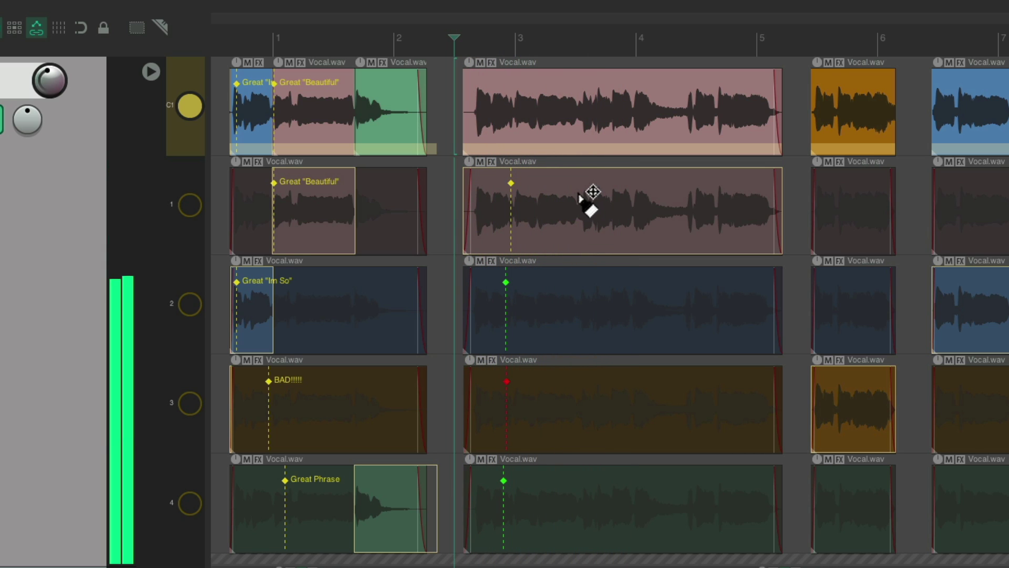
{"action": "key", "text": "shift+m"}
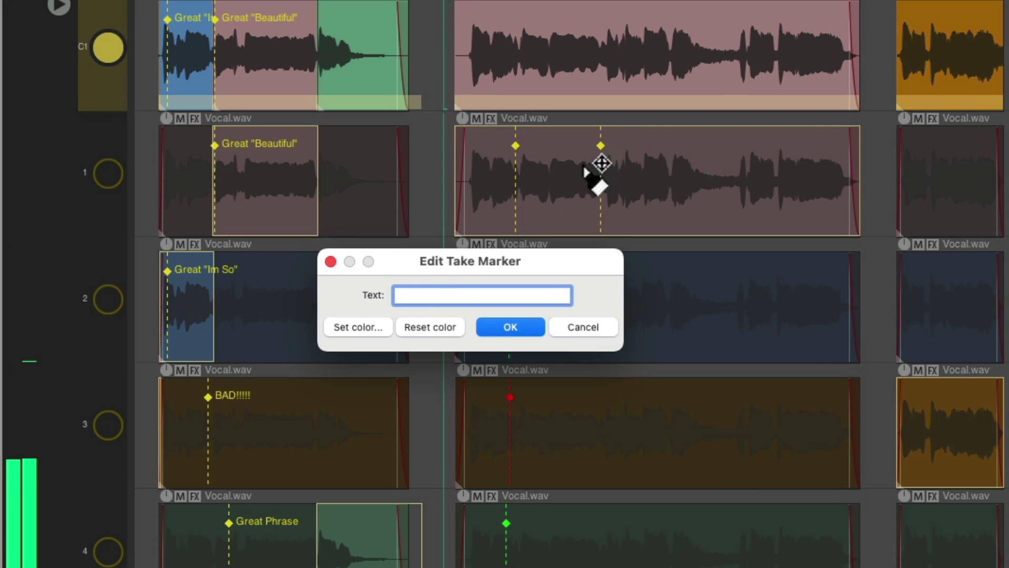
{"action": "left_click", "coordinate": [373, 325]}
{"action": "left_click_drag", "start_coordinate": [512, 391], "coordinate": [537, 413]}
{"action": "key", "text": "Return"}
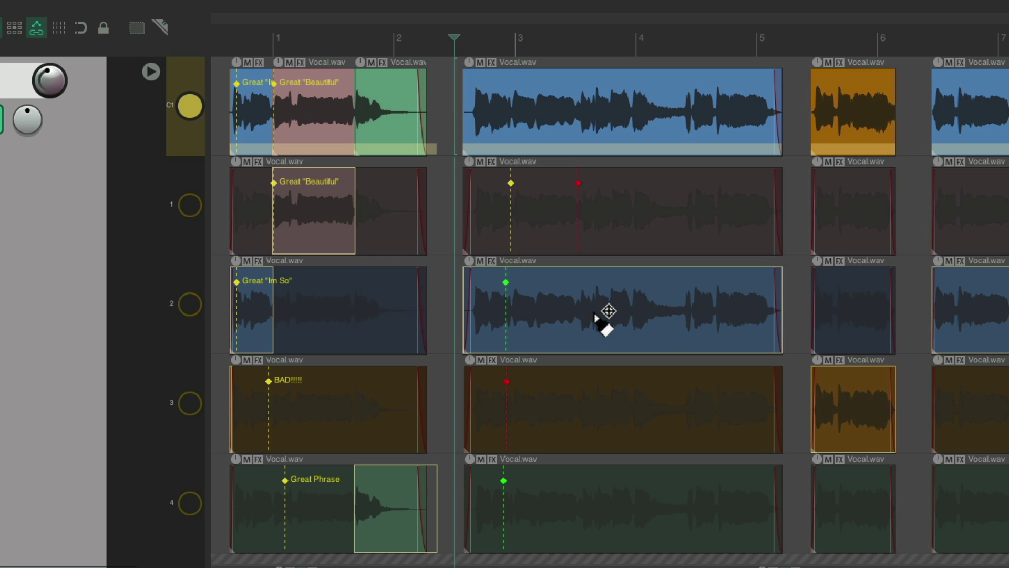
Audition again and add a red take marker to lane 2's middle take.
{"action": "key", "text": "space"}
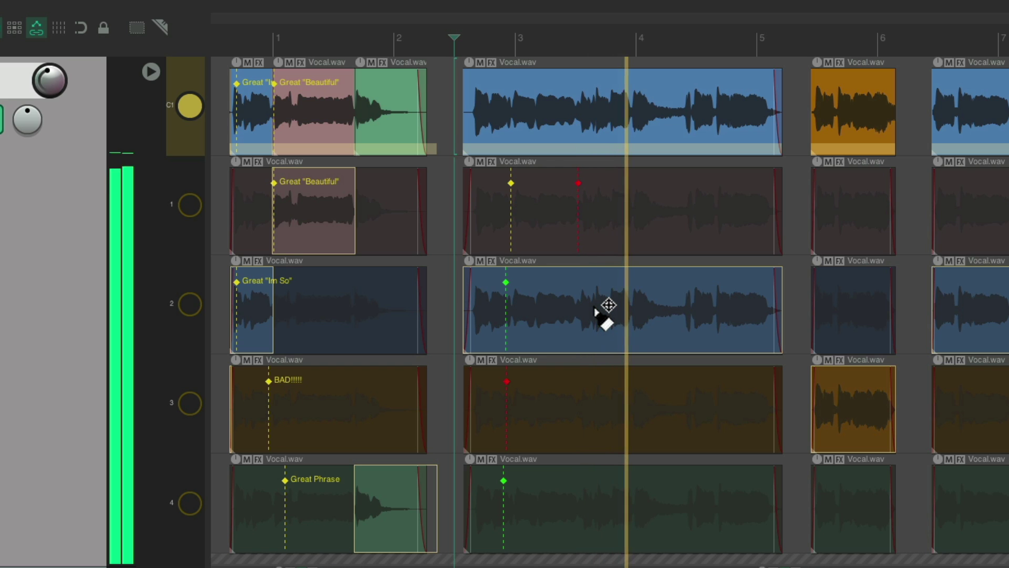
{"action": "key", "text": "space"}
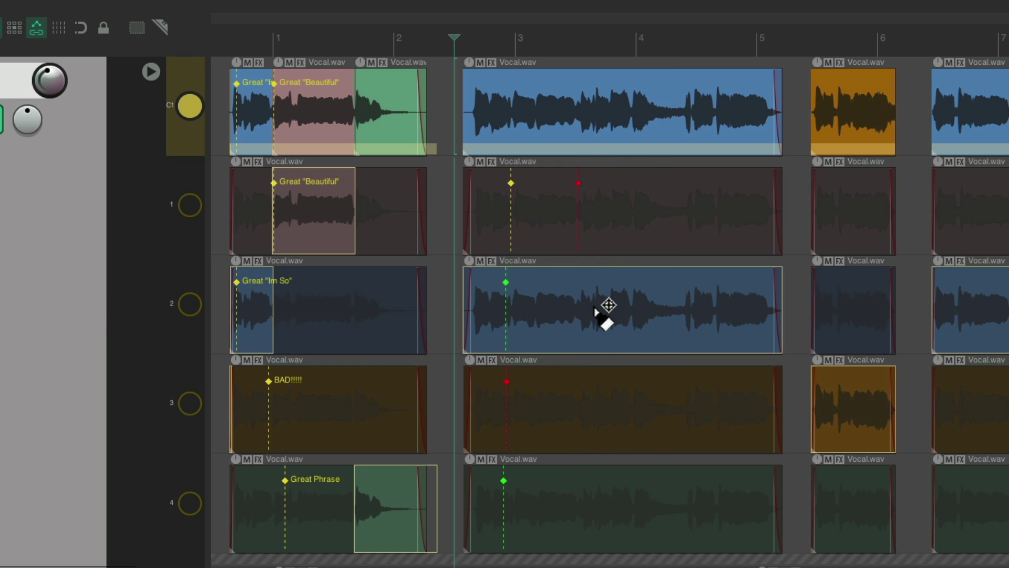
{"action": "left_click", "coordinate": [577, 292]}
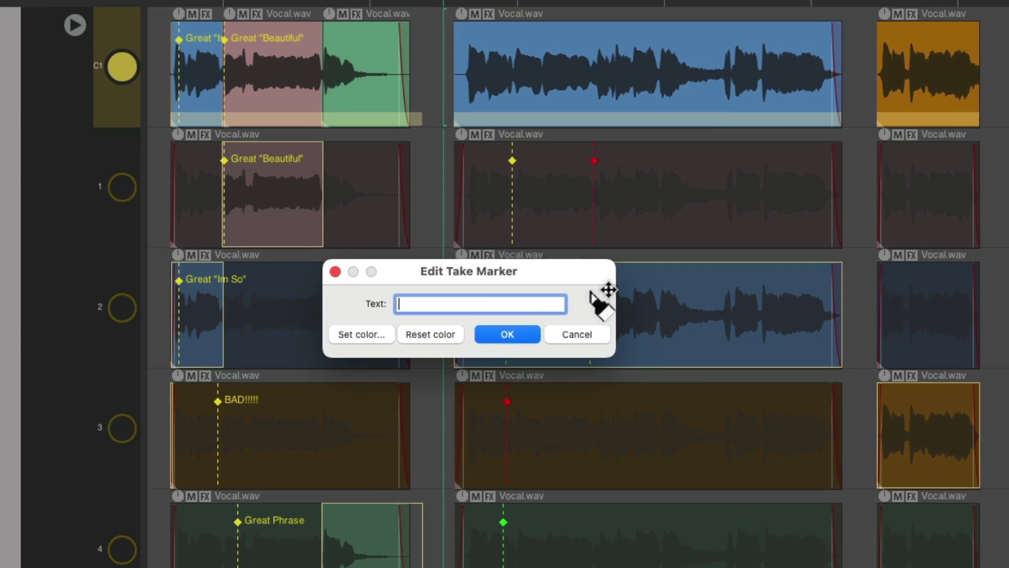
{"action": "left_click", "coordinate": [399, 326]}
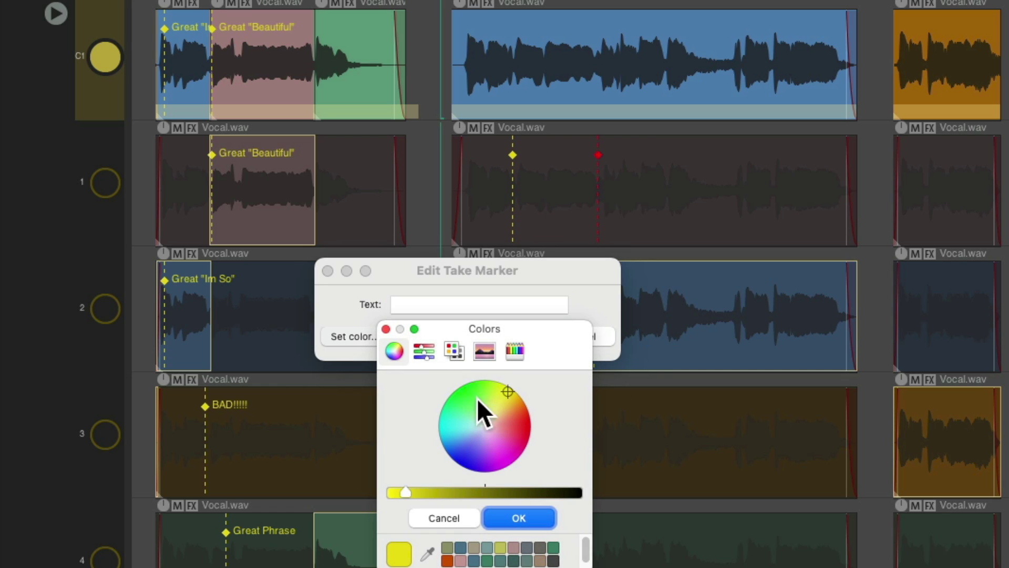
{"action": "left_click", "coordinate": [516, 424]}
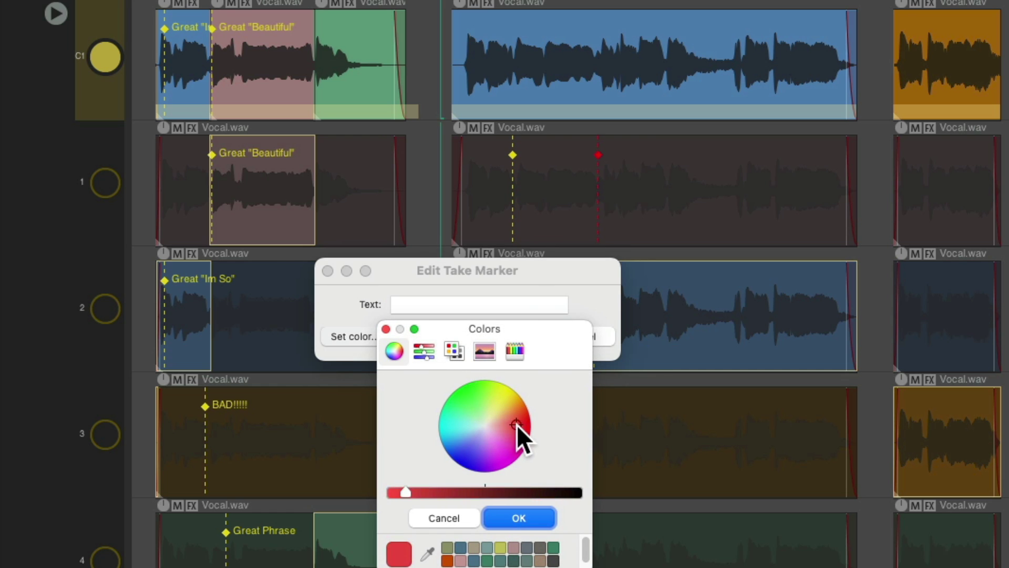
{"action": "key", "text": "Return"}
{"action": "key", "text": "Return"}
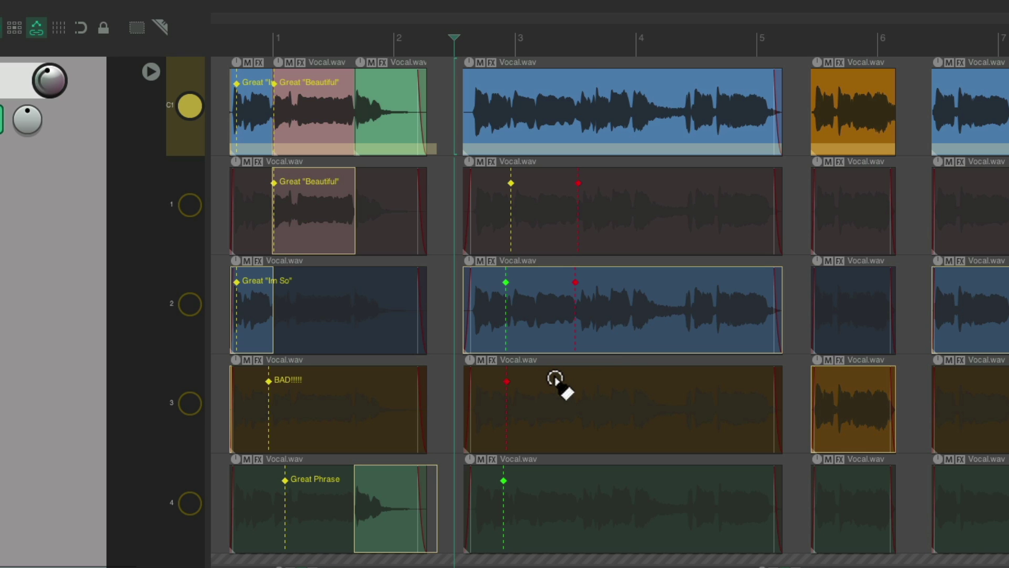
Comp lane 3's take into the middle section and add a green marker to it.
{"action": "left_click", "coordinate": [586, 380]}
{"action": "key", "text": "space"}
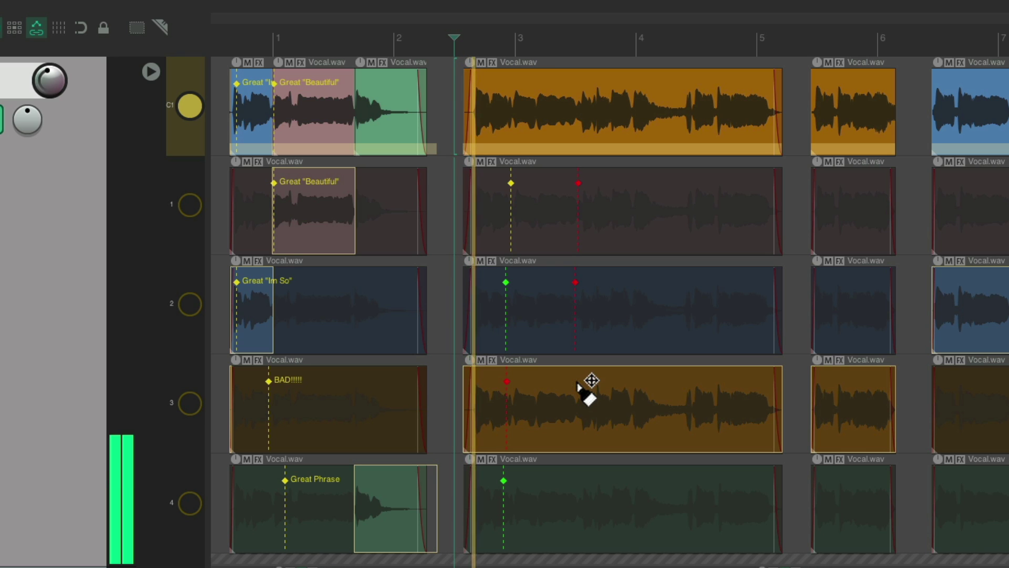
{"action": "left_click", "coordinate": [574, 411]}
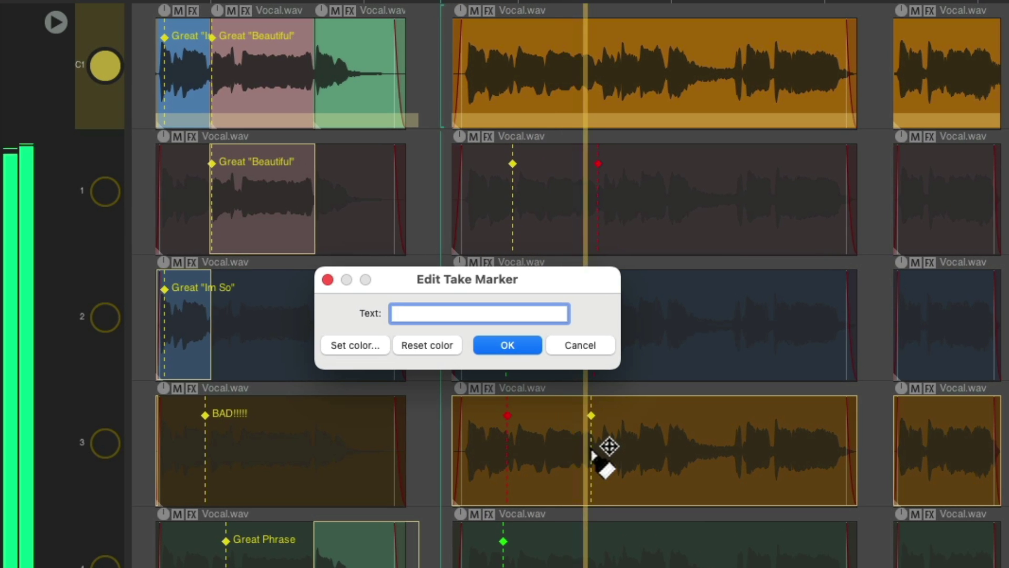
{"action": "left_click", "coordinate": [376, 345]}
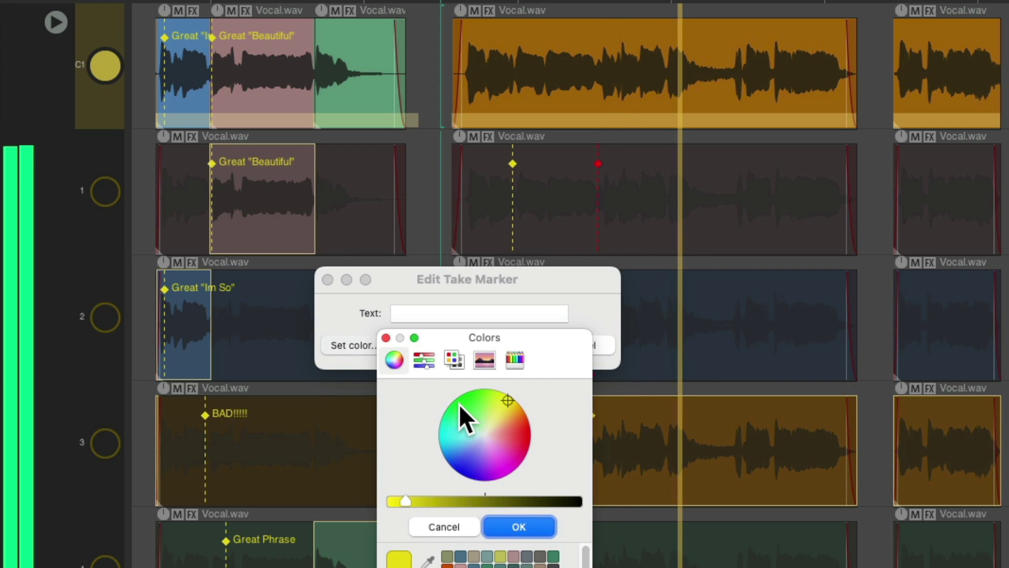
{"action": "left_click", "coordinate": [458, 404]}
{"action": "key", "text": "Return"}
{"action": "key", "text": "Return"}
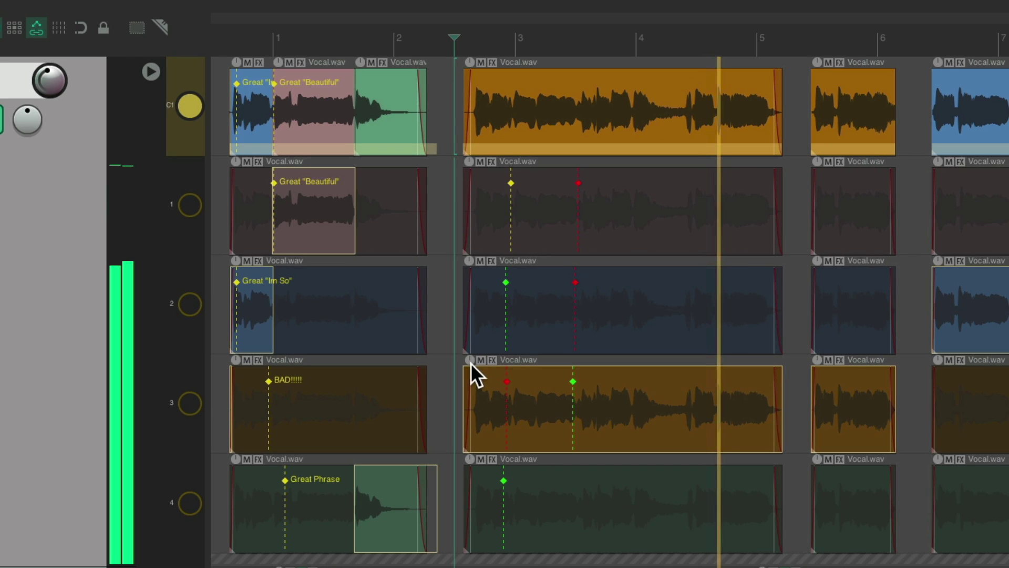
{"action": "key", "text": "space"}
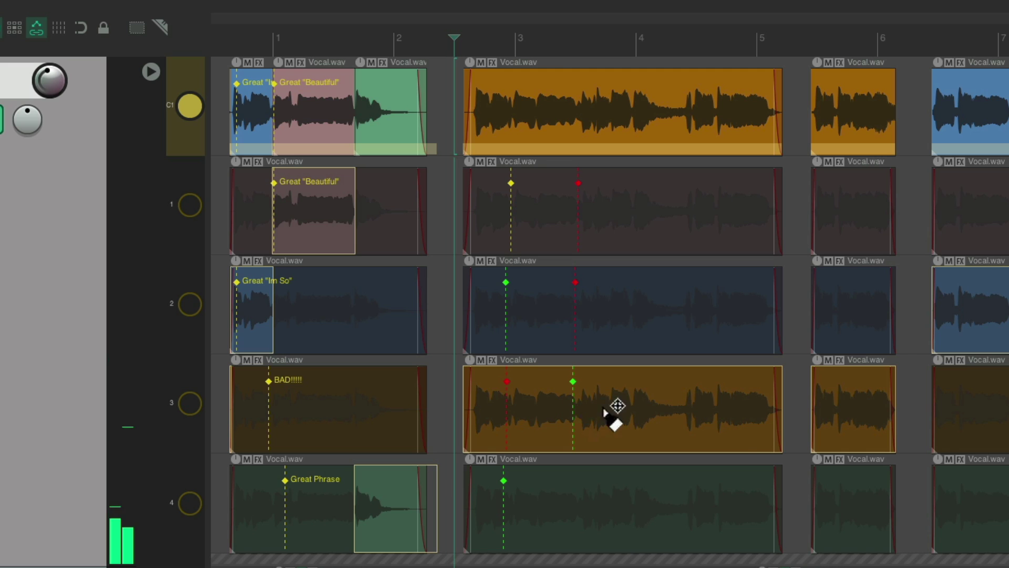
Comp lane 3 from the green marker and lane 2 up to the red marker, then nudge the boundary later during playback.
{"action": "mouse_move", "coordinate": [783, 419]}
{"action": "left_mouse_down"}
{"action": "mouse_move", "coordinate": [796, 424]}
{"action": "mouse_move", "coordinate": [604, 425]}
{"action": "mouse_move", "coordinate": [598, 415]}
{"action": "left_mouse_up"}
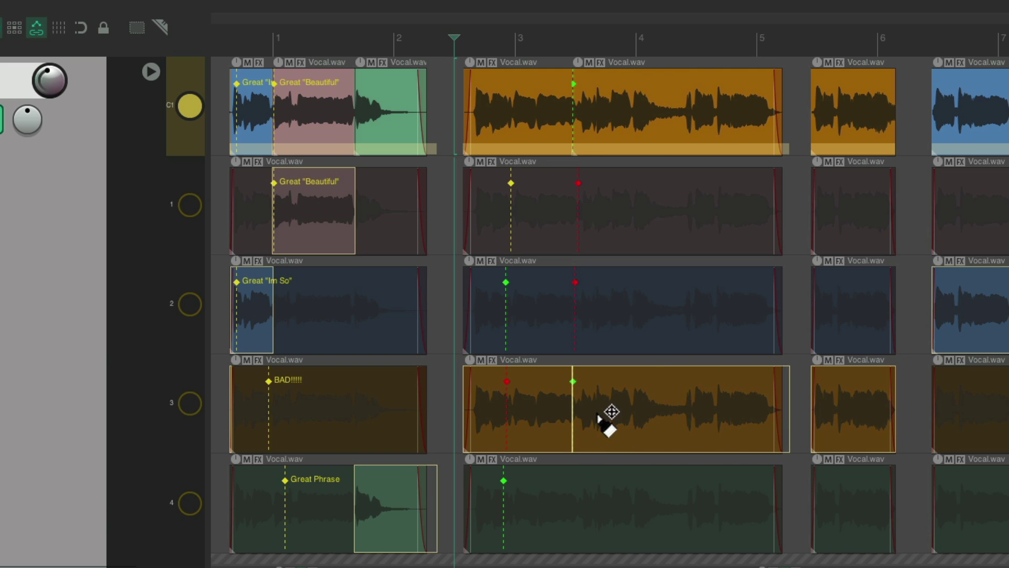
{"action": "left_click_drag", "start_coordinate": [453, 322], "coordinate": [577, 325]}
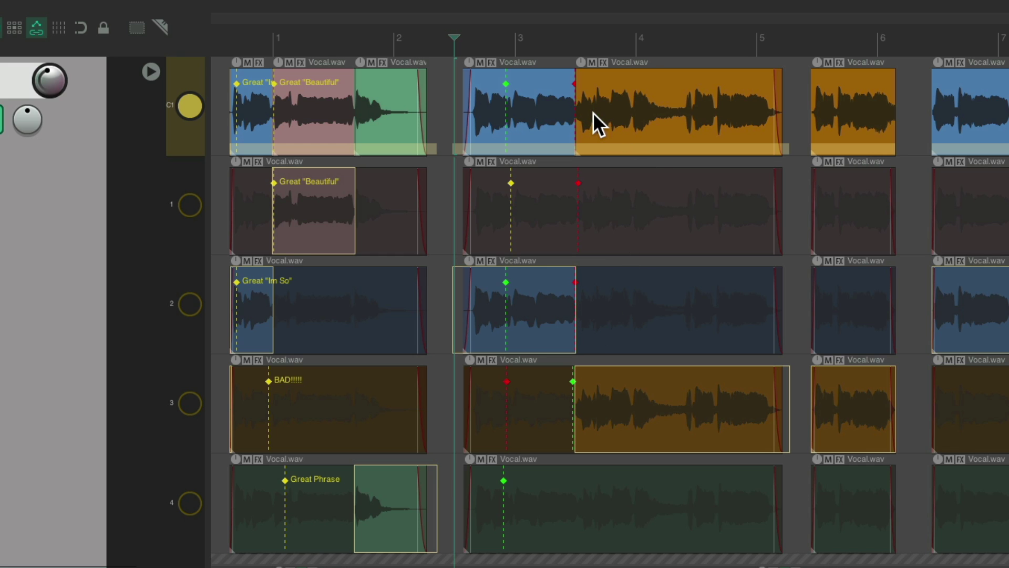
{"action": "key", "text": "space"}
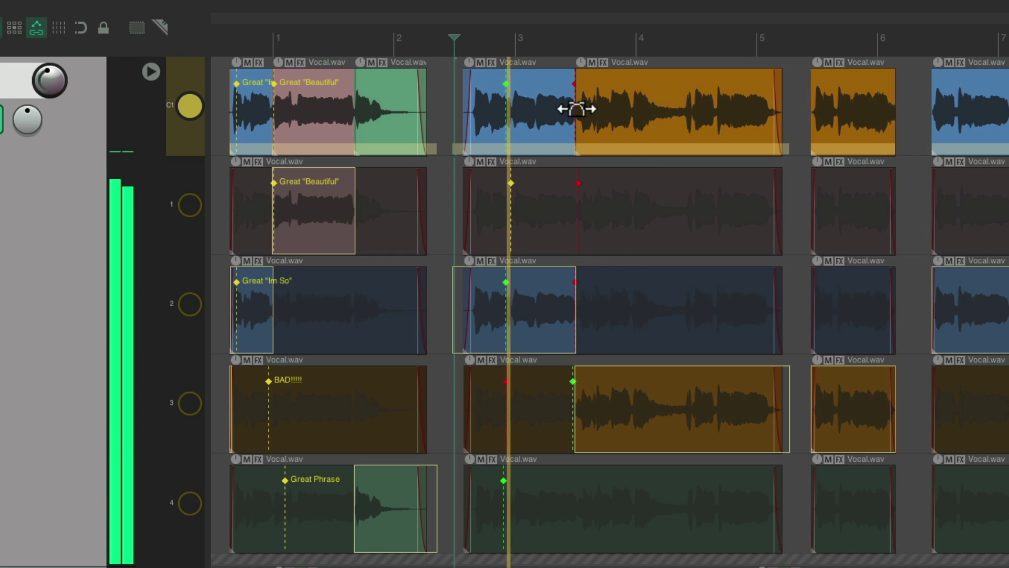
{"action": "left_click_drag", "start_coordinate": [576, 109], "coordinate": [578, 109]}
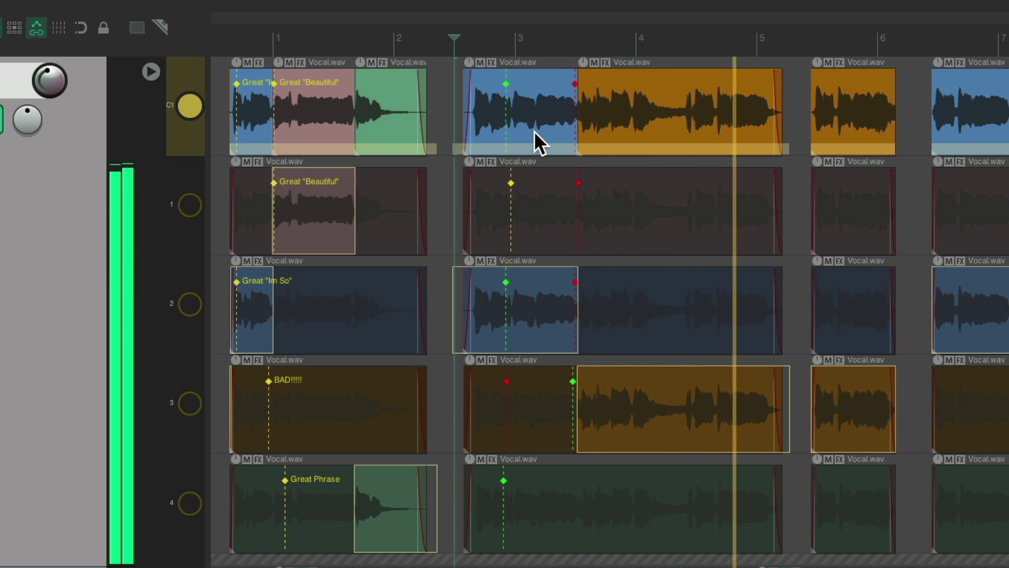
{"action": "key", "text": "space"}
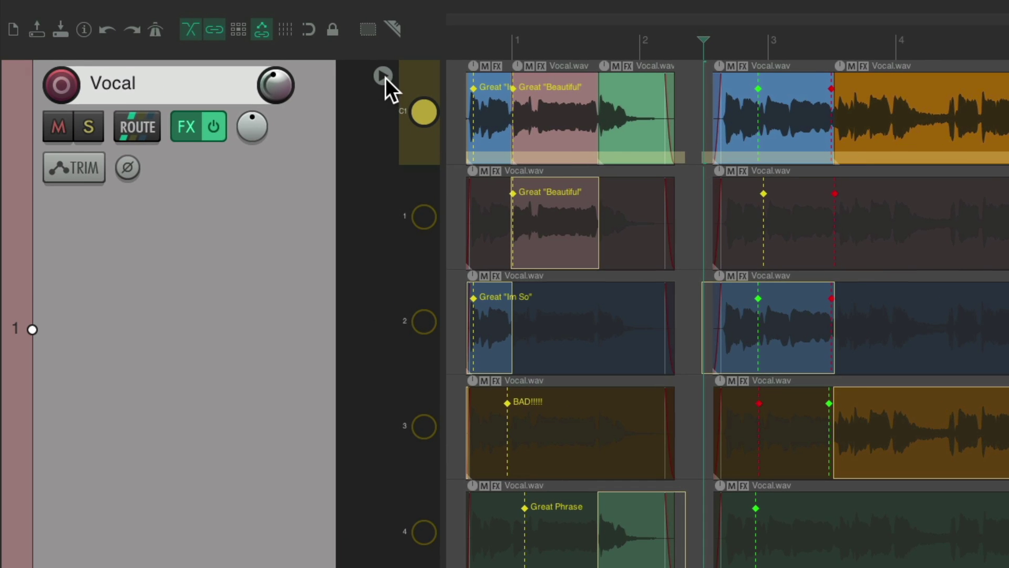
Disable lanes to show only the comp, then delete the green, red and both yellow take markers.
{"action": "left_click", "coordinate": [383, 76]}
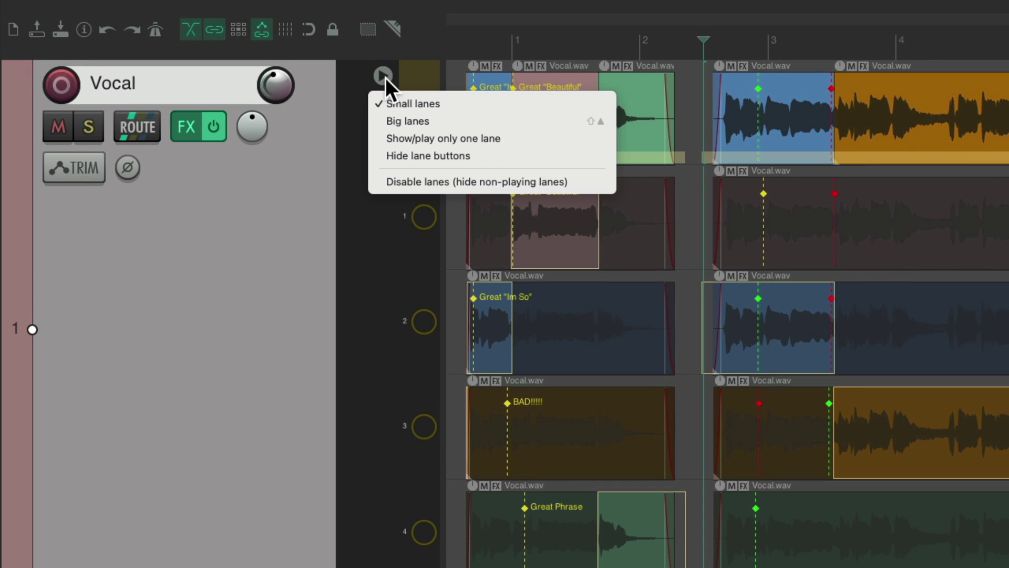
{"action": "left_click", "coordinate": [381, 182]}
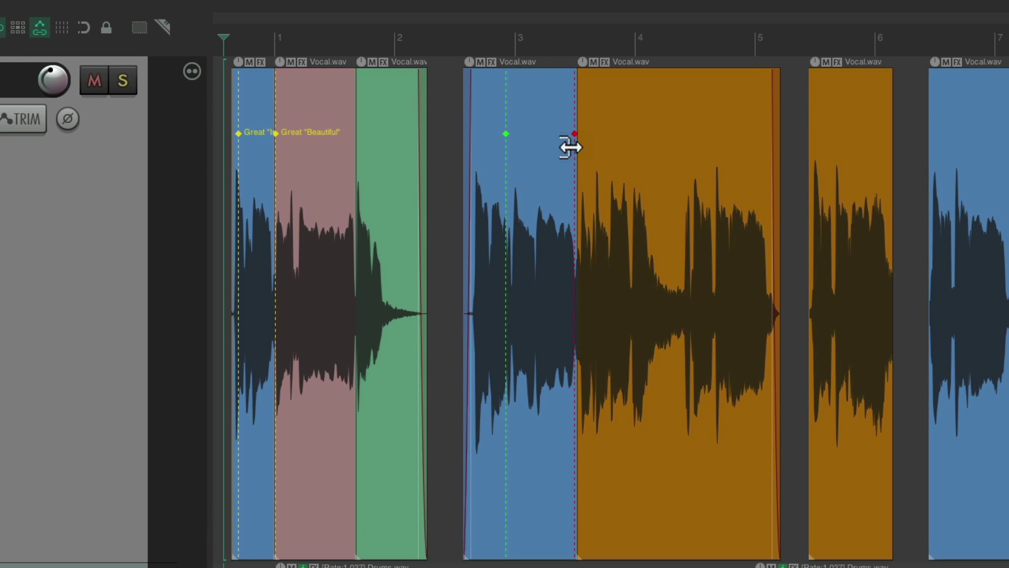
{"action": "key", "text": "alt"}
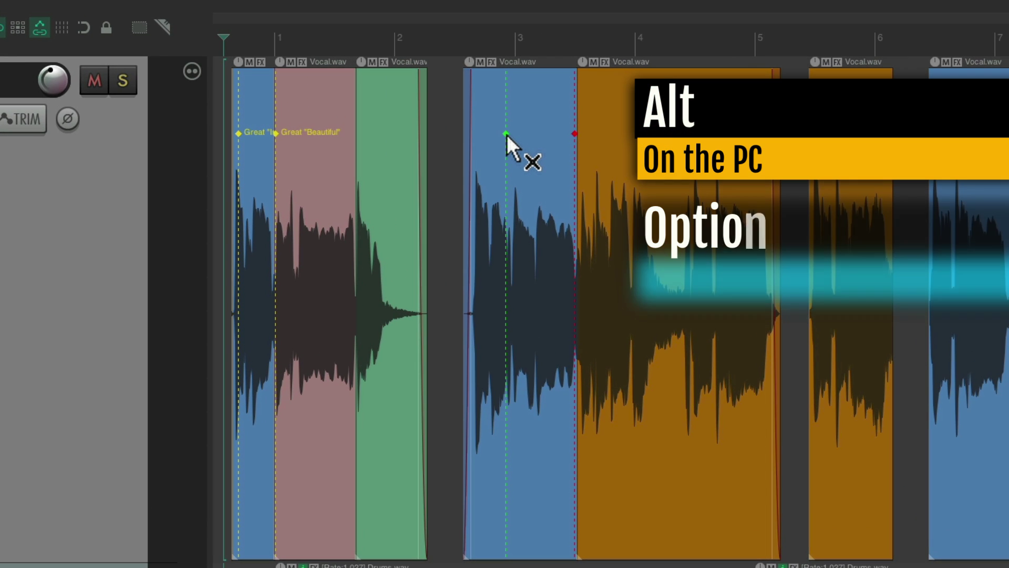
{"action": "left_click", "coordinate": [506, 134], "text": "alt"}
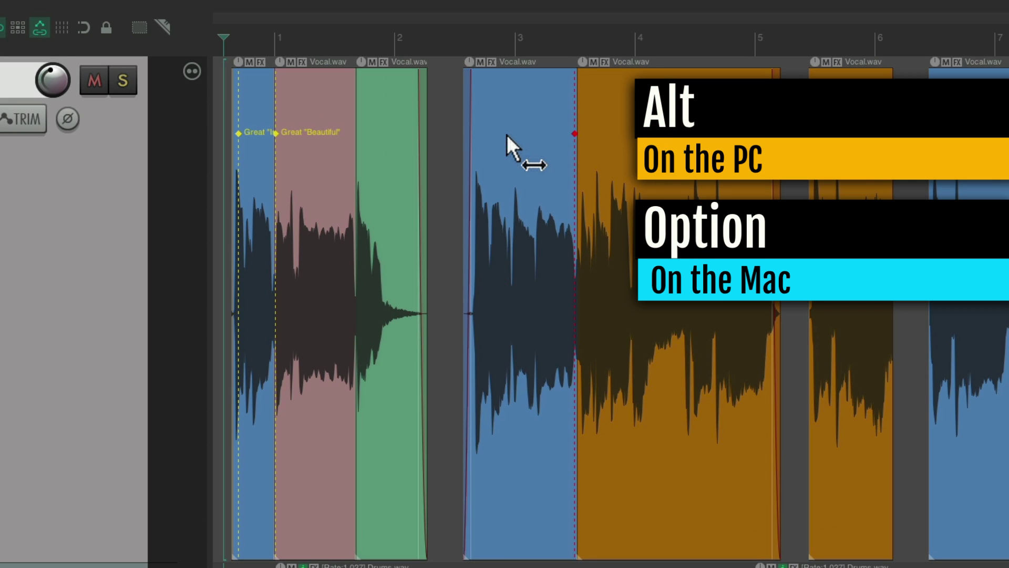
{"action": "left_click", "coordinate": [574, 133], "text": "alt"}
{"action": "left_click", "coordinate": [275, 132], "text": "alt"}
{"action": "left_click", "coordinate": [238, 132], "text": "alt"}
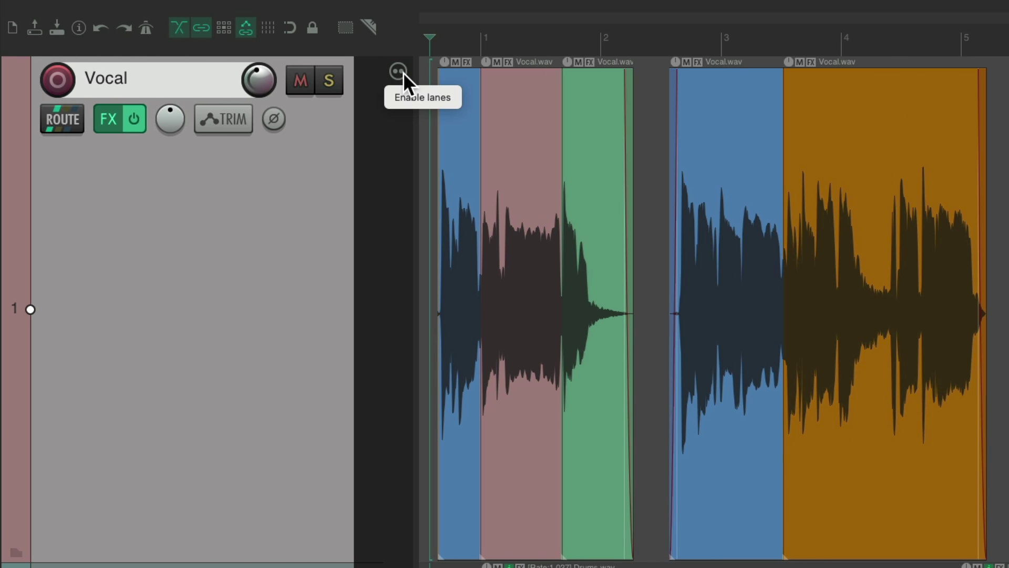
Re-enable lanes on the Vocal track so the four recorded lanes reappear beneath the comp.
{"action": "left_click", "coordinate": [402, 72]}
{"action": "left_click", "coordinate": [400, 98]}
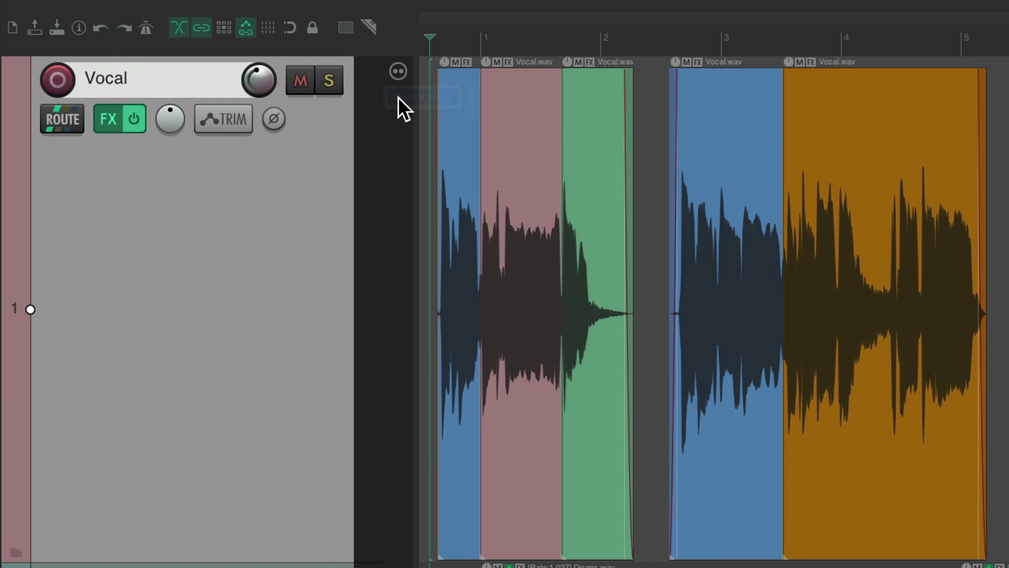